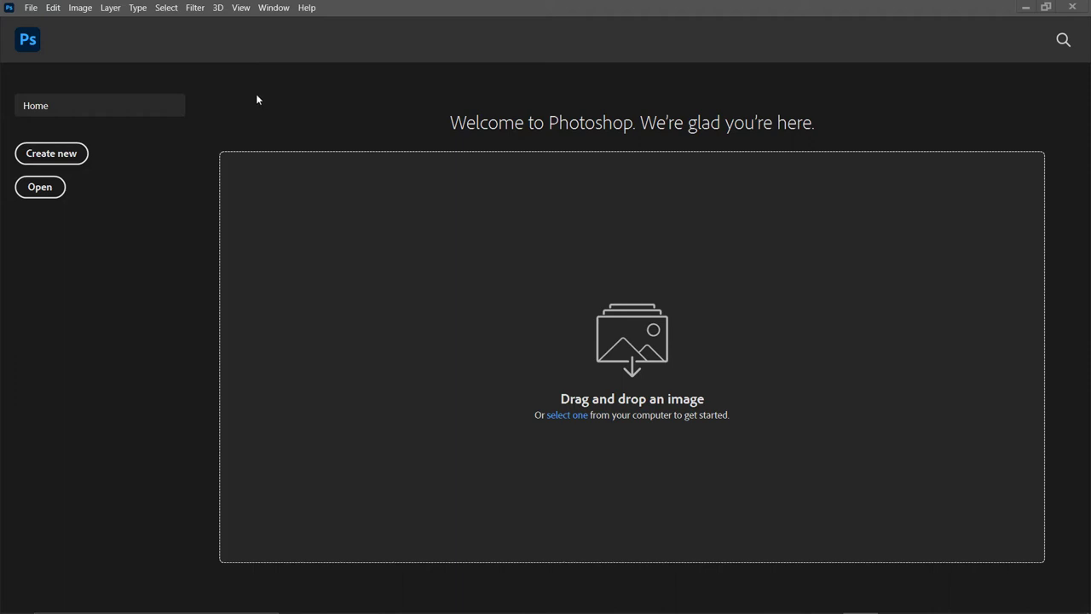
Load the Multi Pop-Art.atn actions and MuPoa.grd gradients via File > Open
click(30, 9)
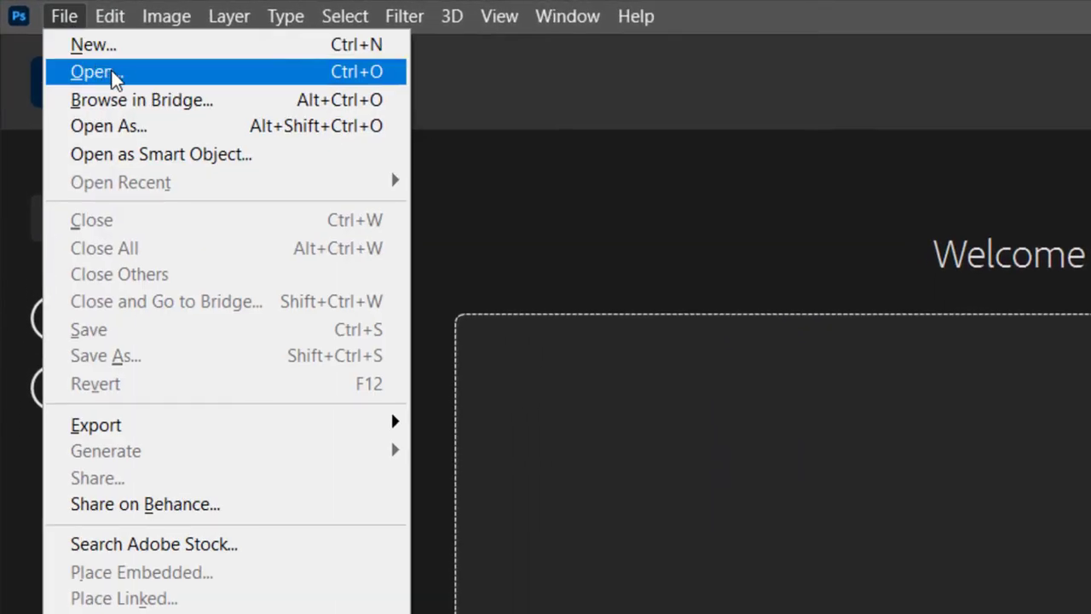
click(135, 74)
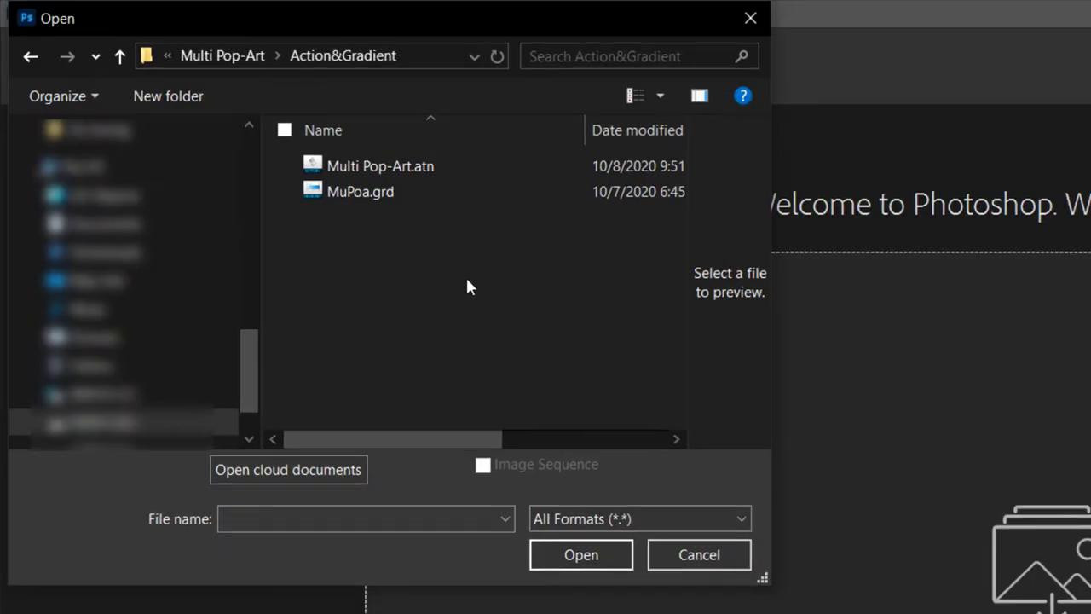
drag(450, 262, 329, 122)
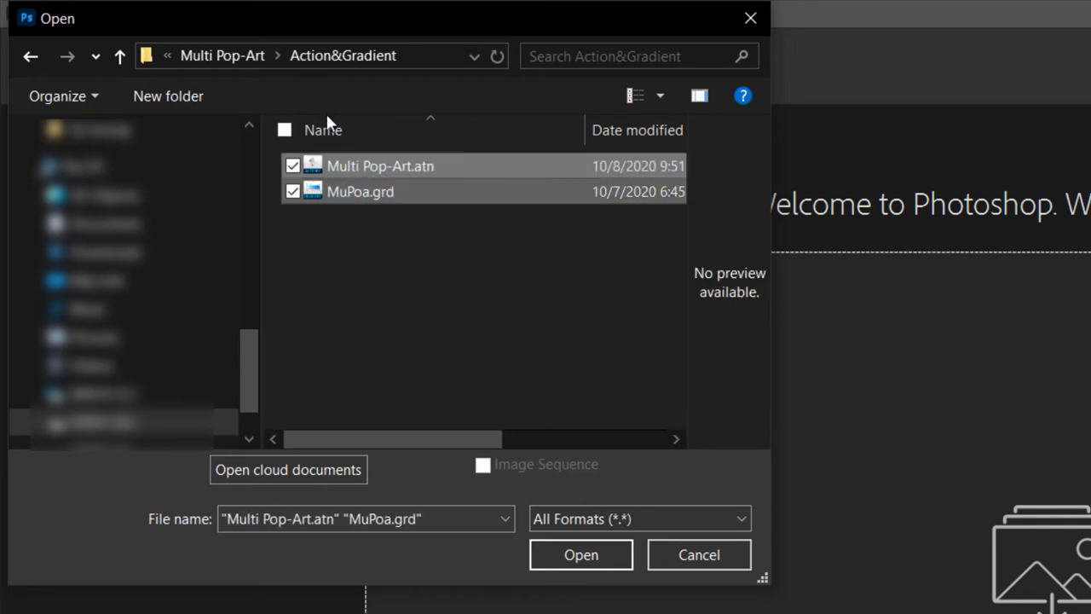
click(563, 554)
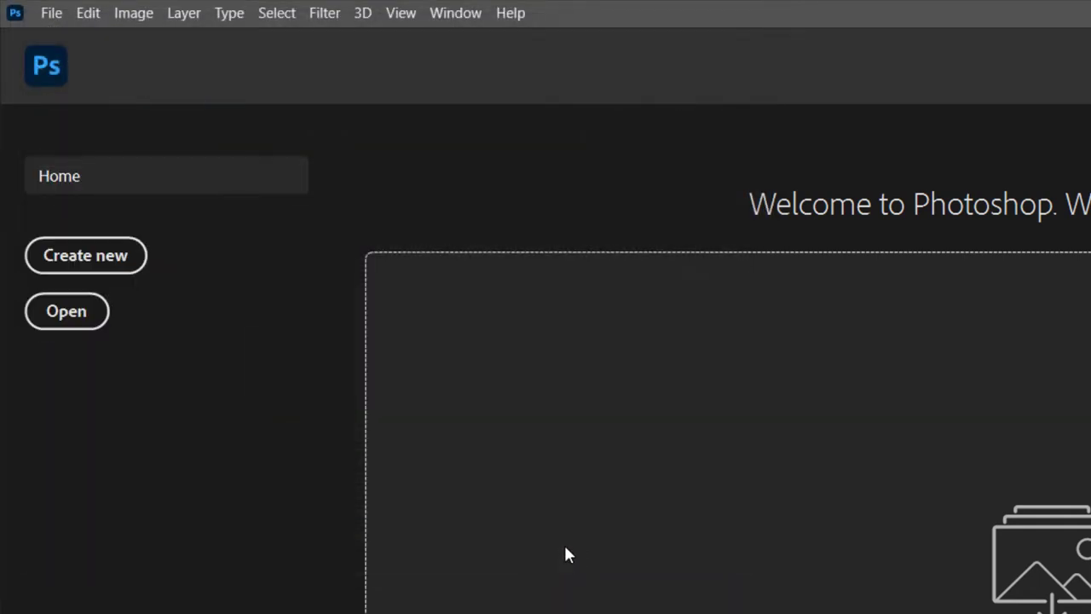
Show the Actions panel and select all nine photos in the source folder
click(458, 16)
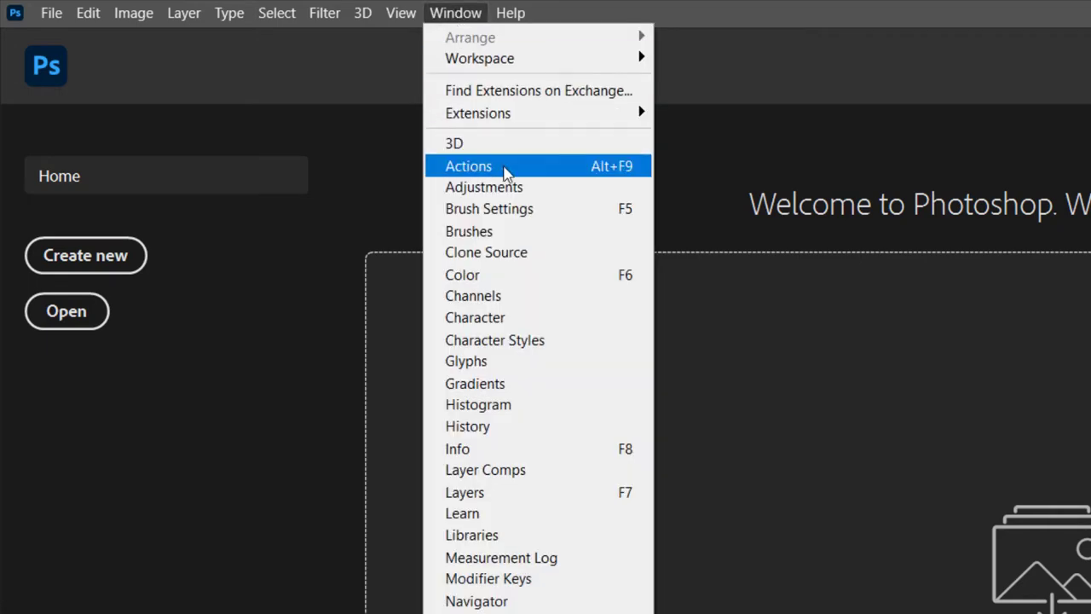
click(505, 168)
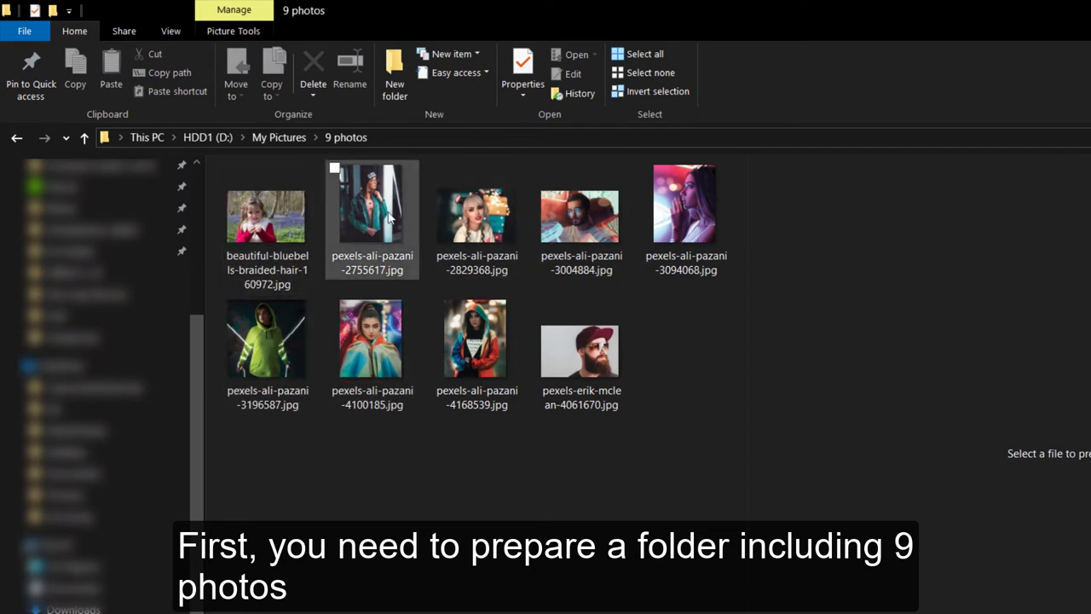
drag(705, 470, 221, 160)
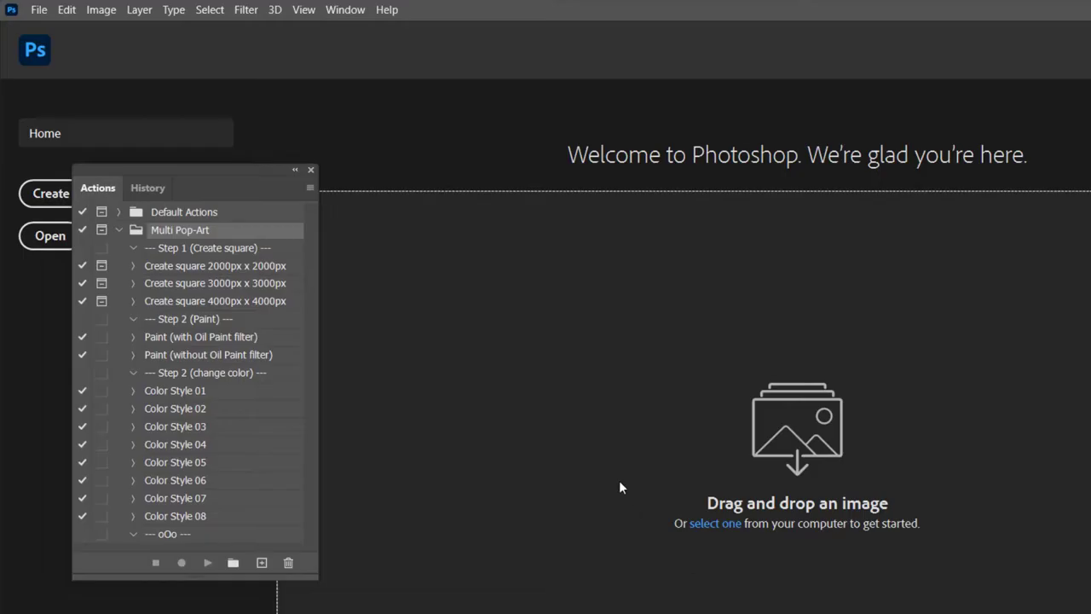
Play 'Create square 2000px x 2000px' and set Contact Sheet II's source folder to '9 photos'
click(205, 275)
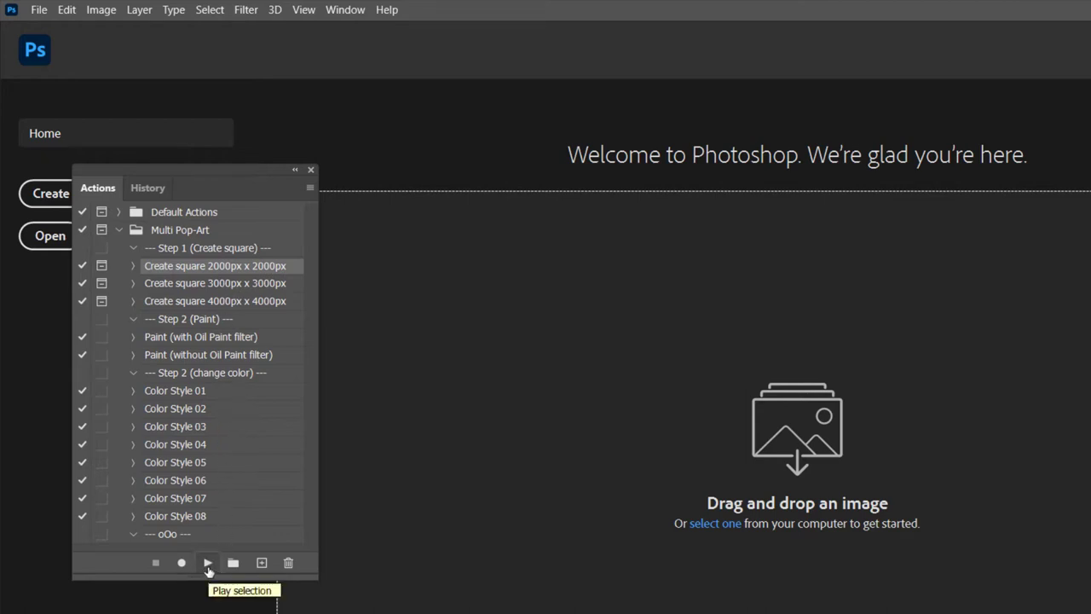
click(207, 565)
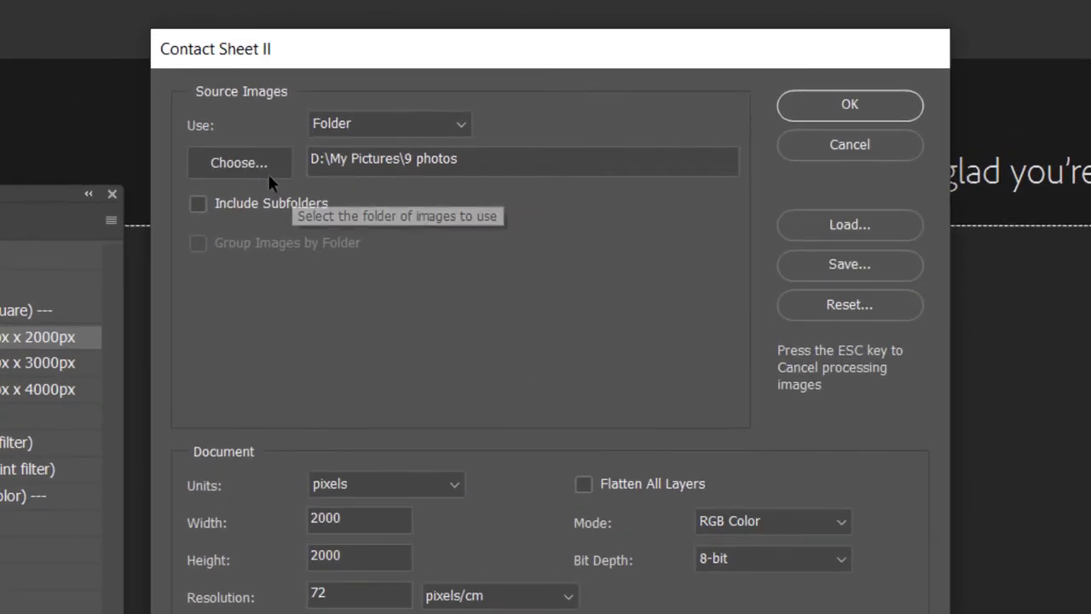
click(256, 164)
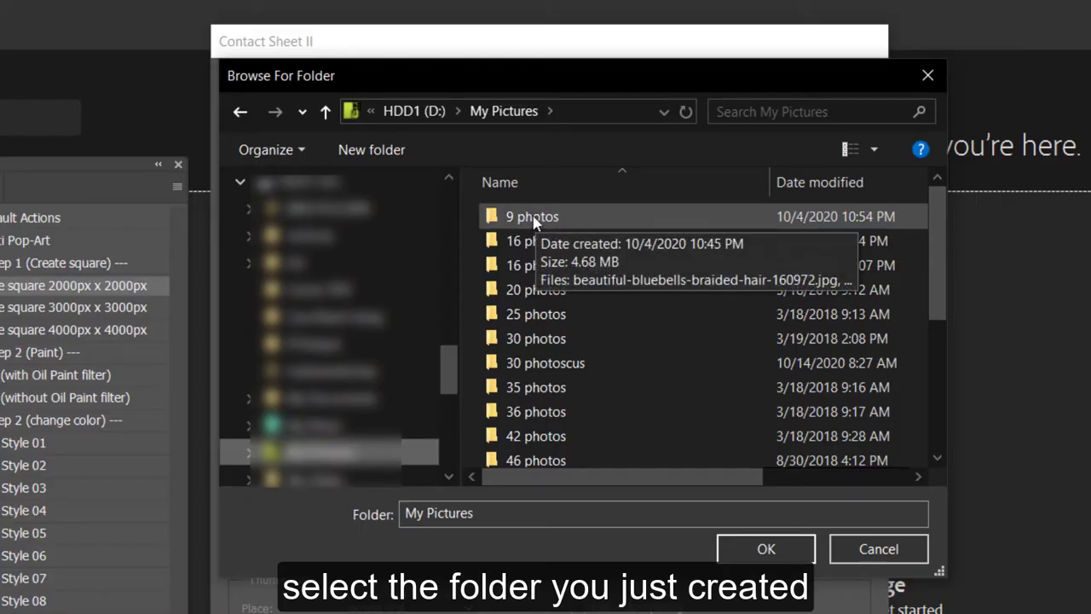
double_click(533, 218)
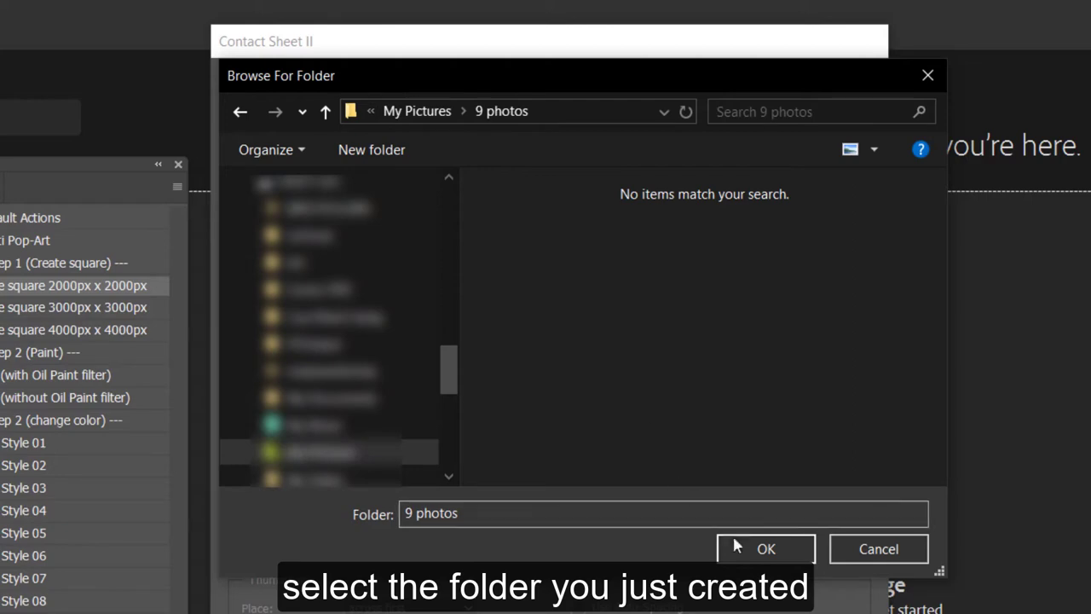
click(764, 551)
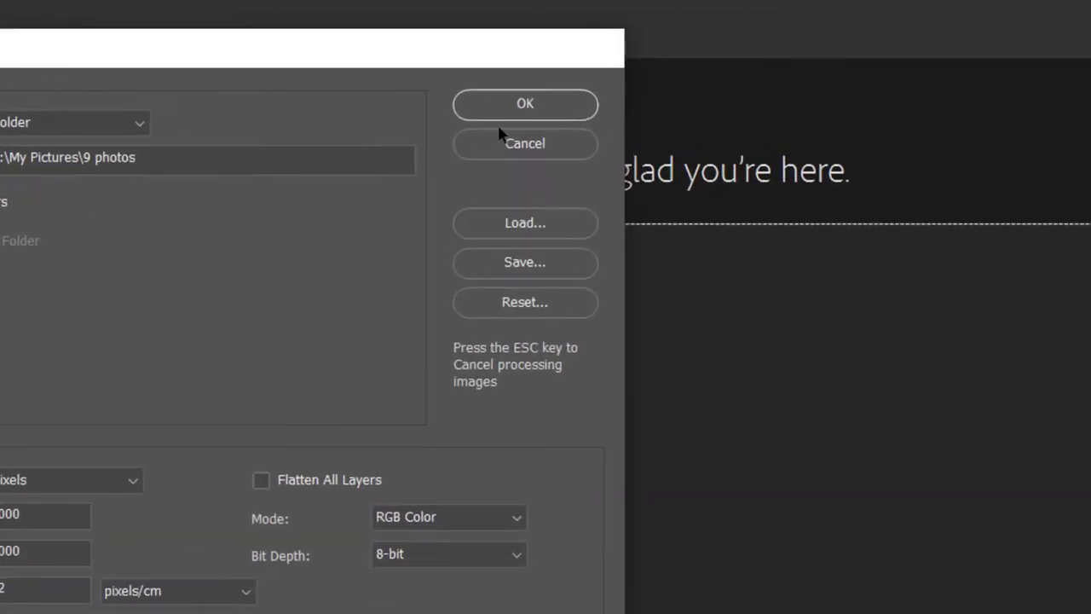
Generate the contact sheet, dismiss the message, and set Move tool Auto-Select to Layer
click(542, 105)
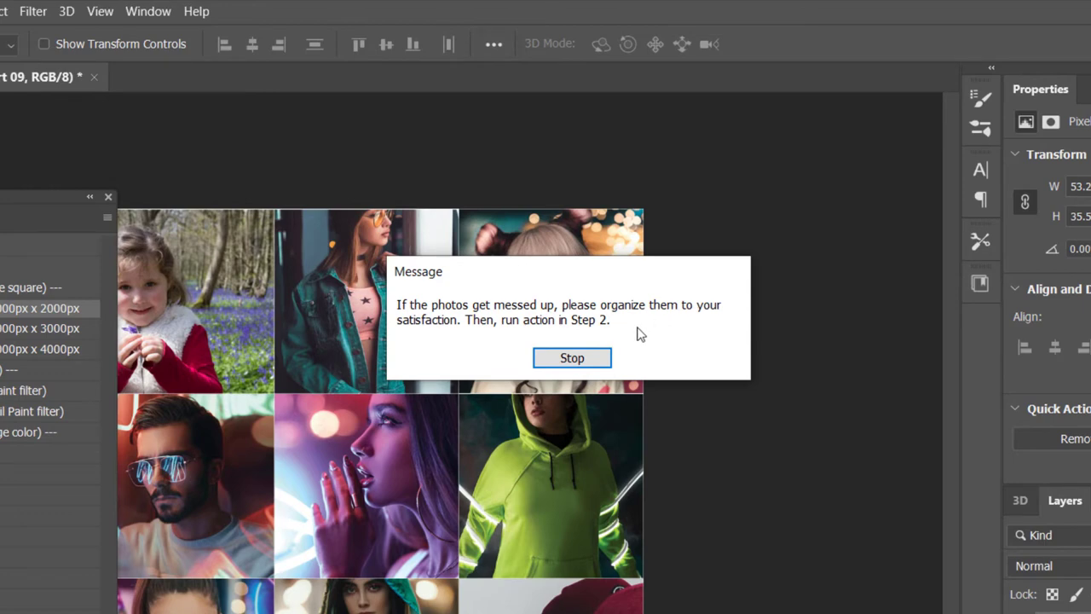
click(573, 359)
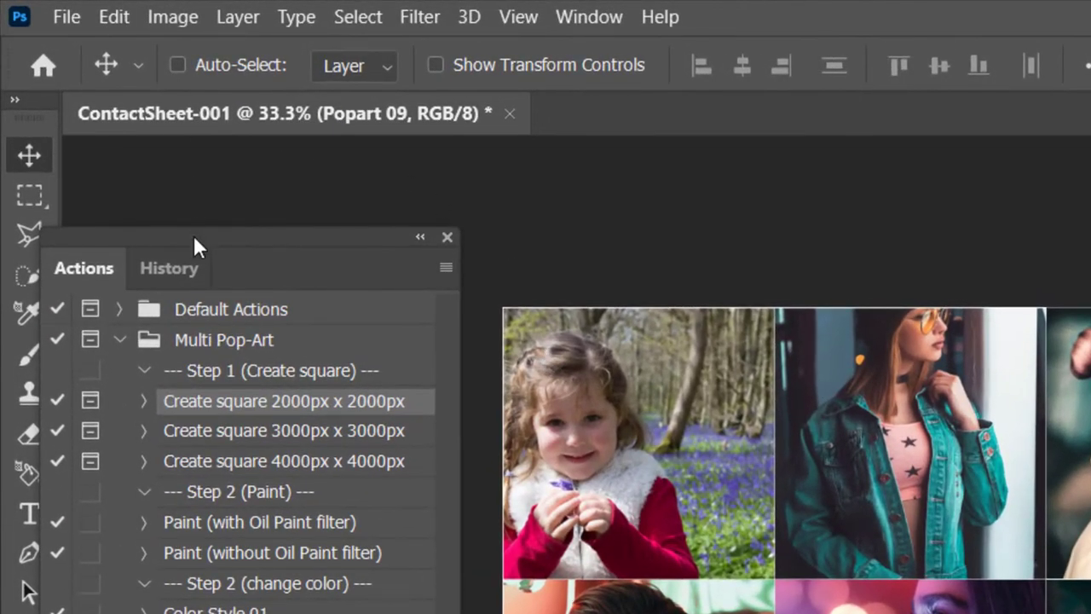
drag(194, 238, 222, 248)
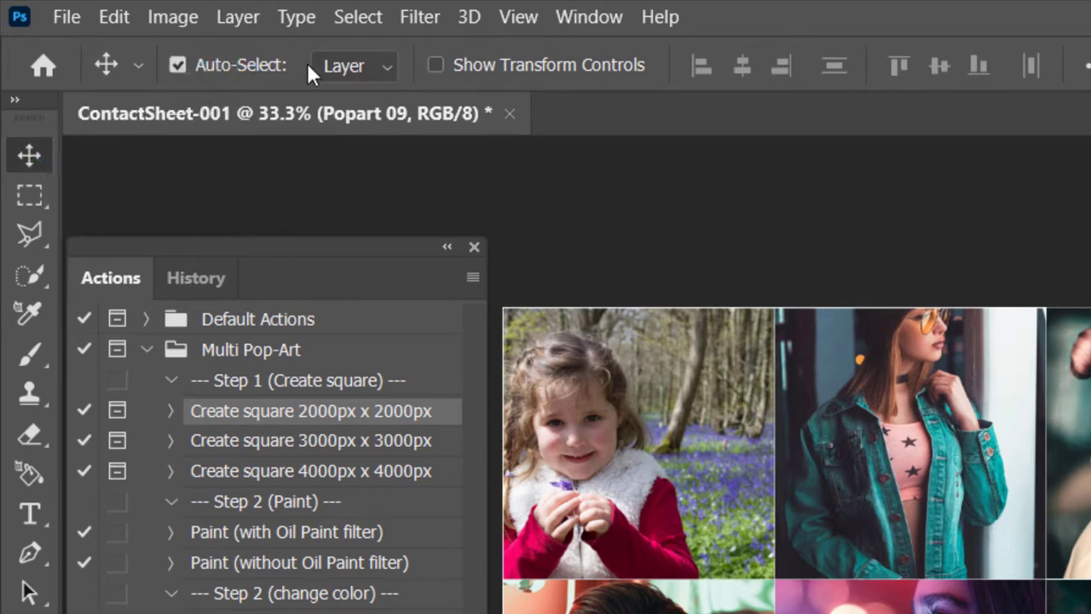
click(334, 65)
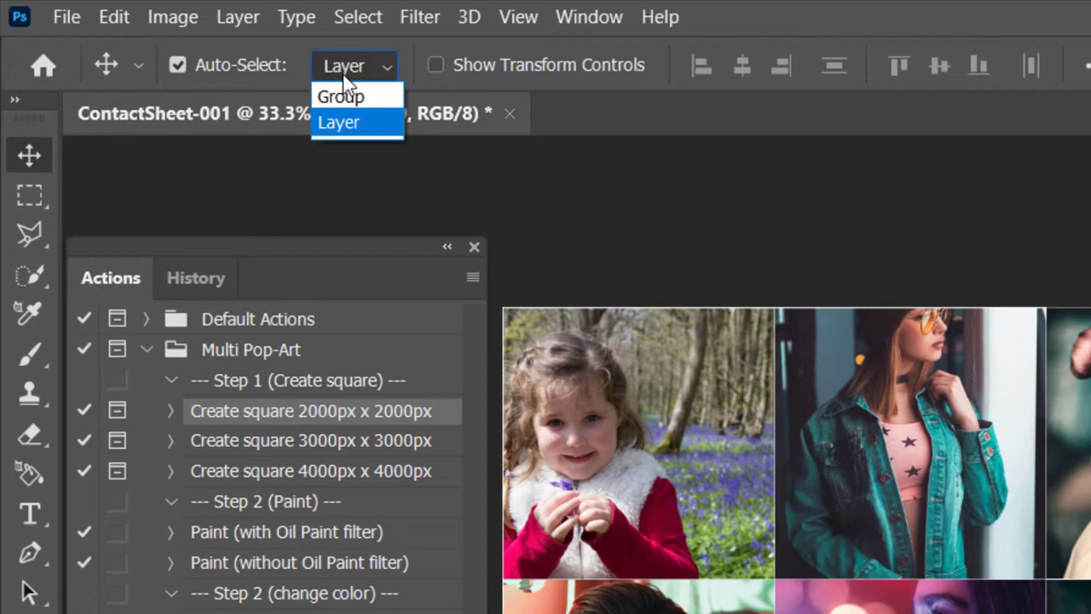
click(341, 122)
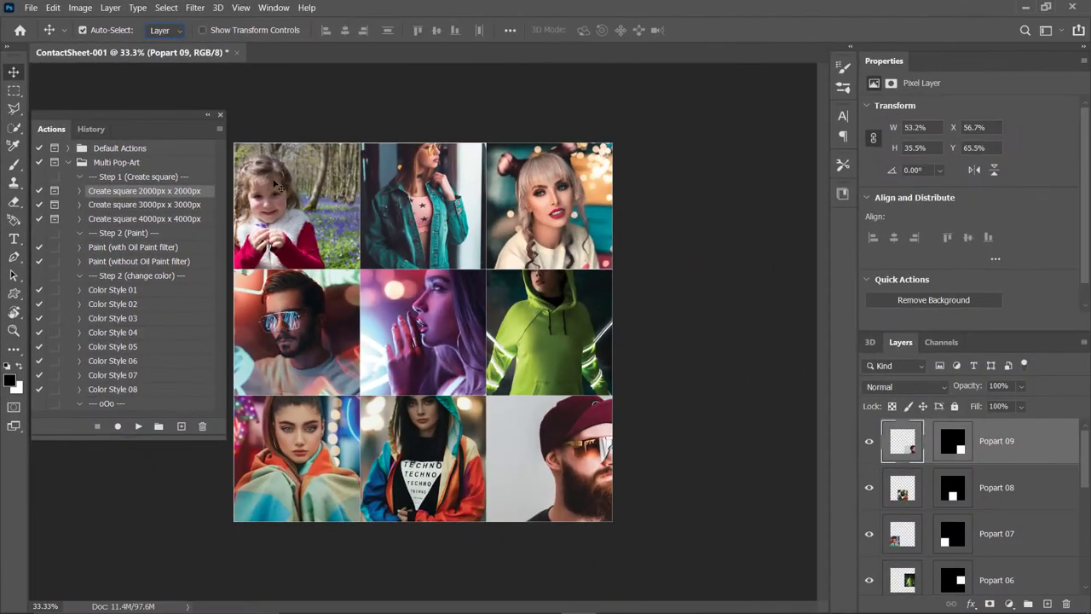
Reposition seven portraits within their tiles, including top-left, centre, TECHNO and bottom-left
drag(330, 223, 321, 229)
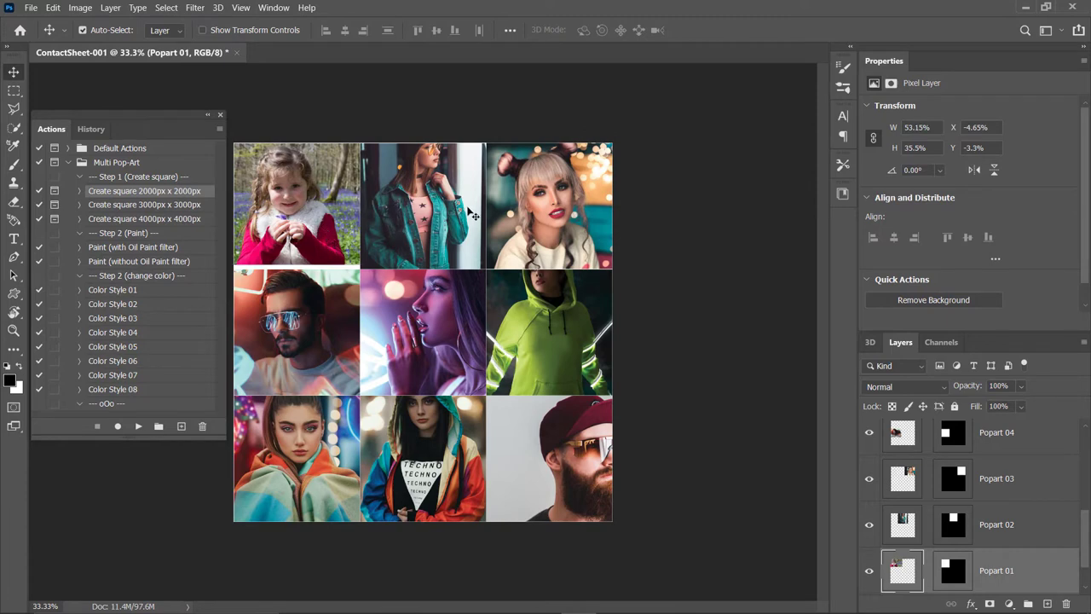
drag(473, 215, 439, 220)
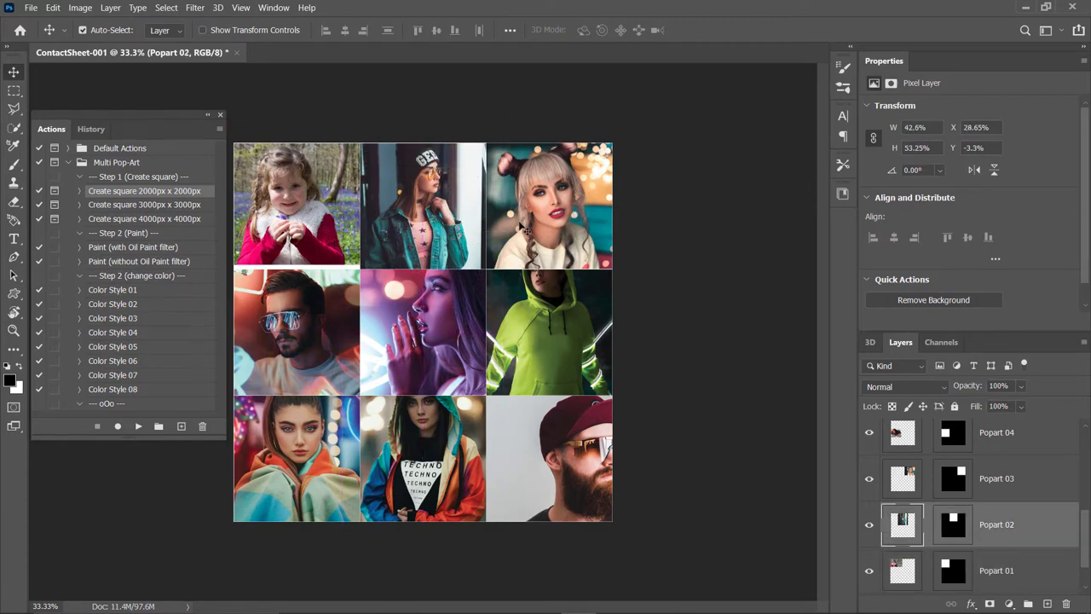
drag(444, 319, 406, 331)
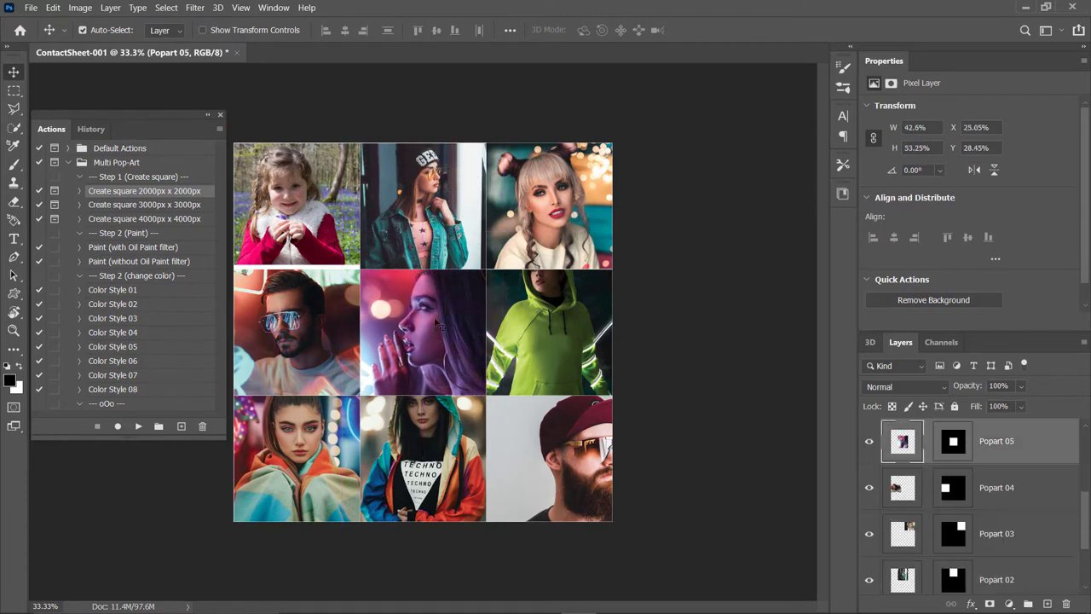
drag(573, 334, 596, 333)
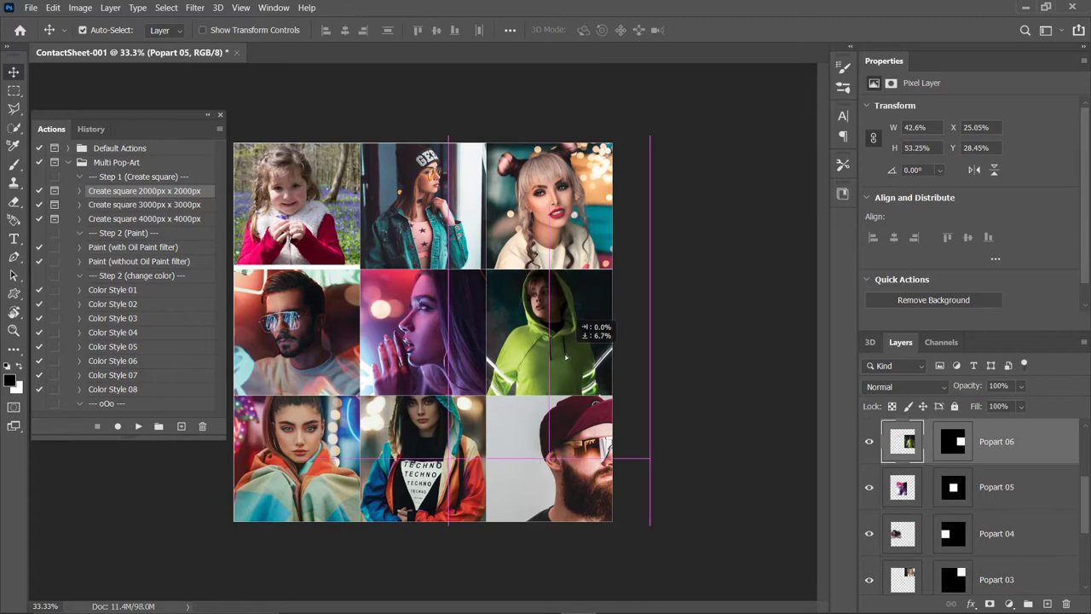
drag(582, 449, 551, 450)
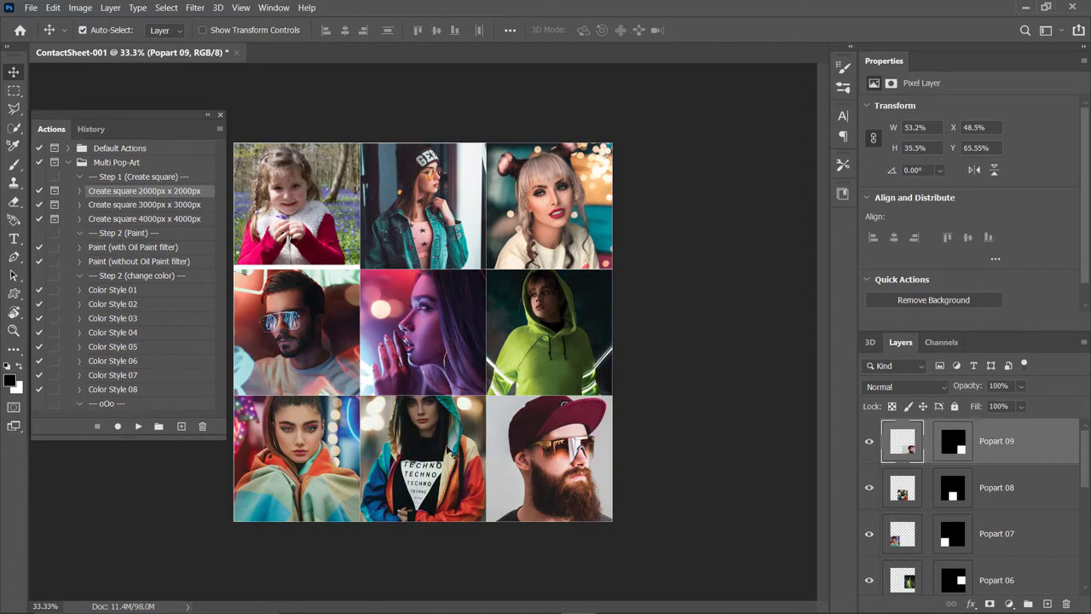
drag(431, 429, 430, 459)
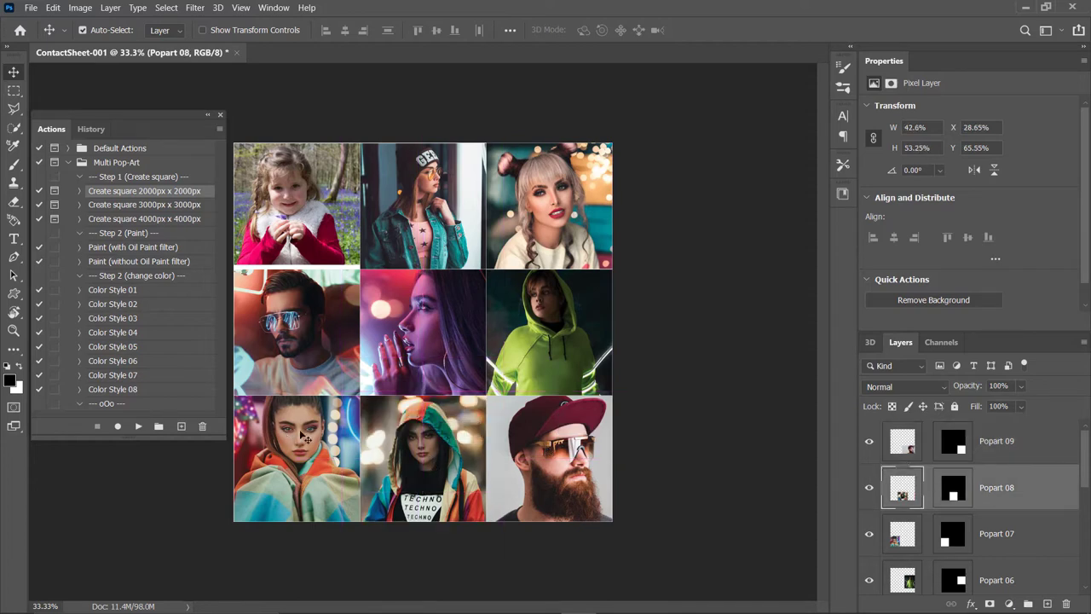
drag(302, 433, 303, 454)
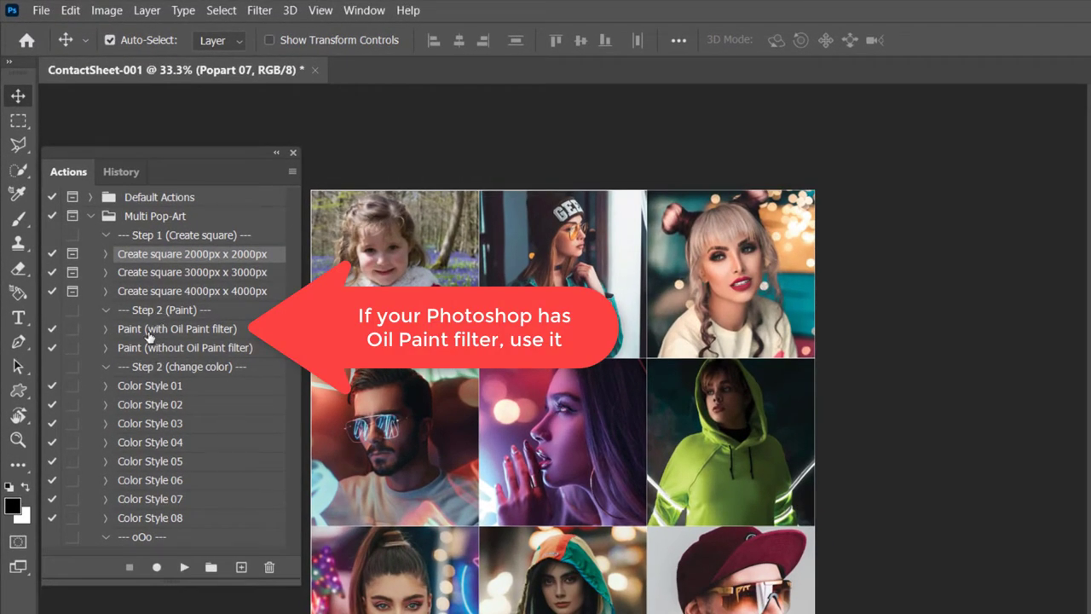
Select the 'Paint (with Oil Paint filter)' action and play it on the grid
click(209, 333)
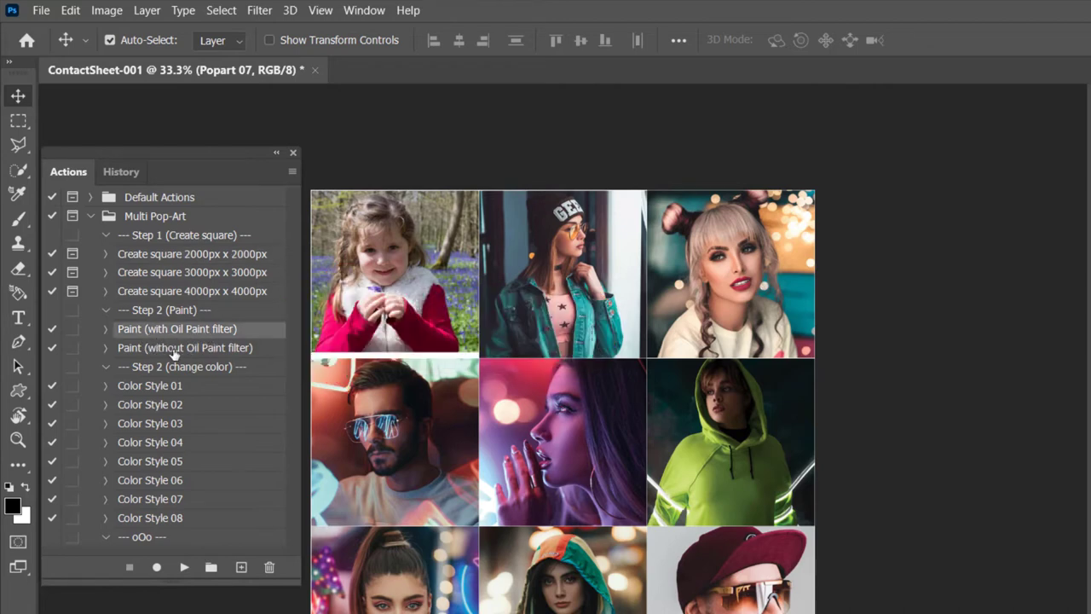
click(174, 351)
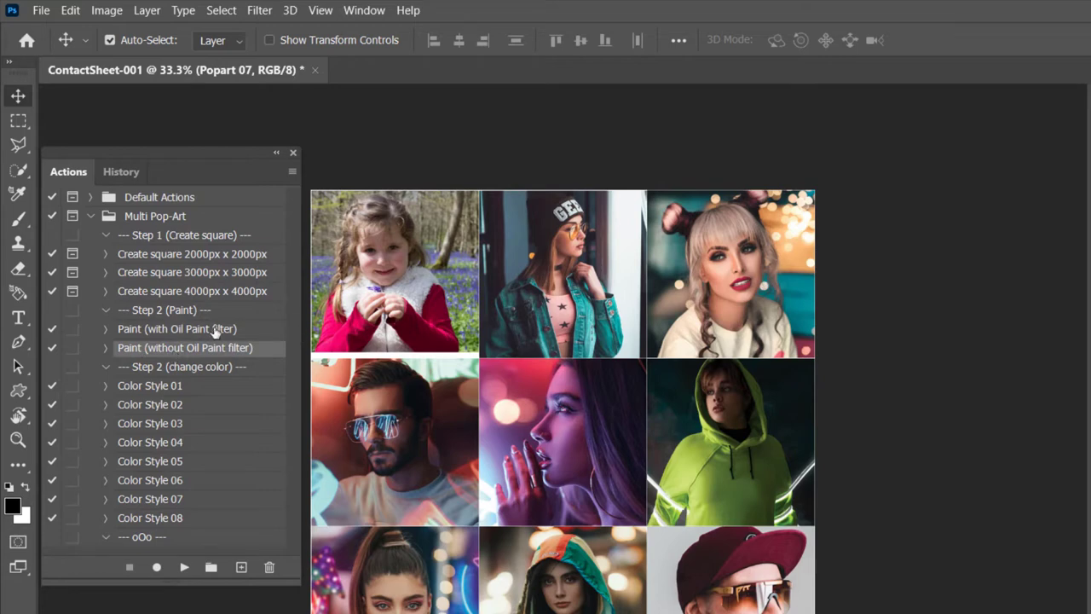
click(175, 334)
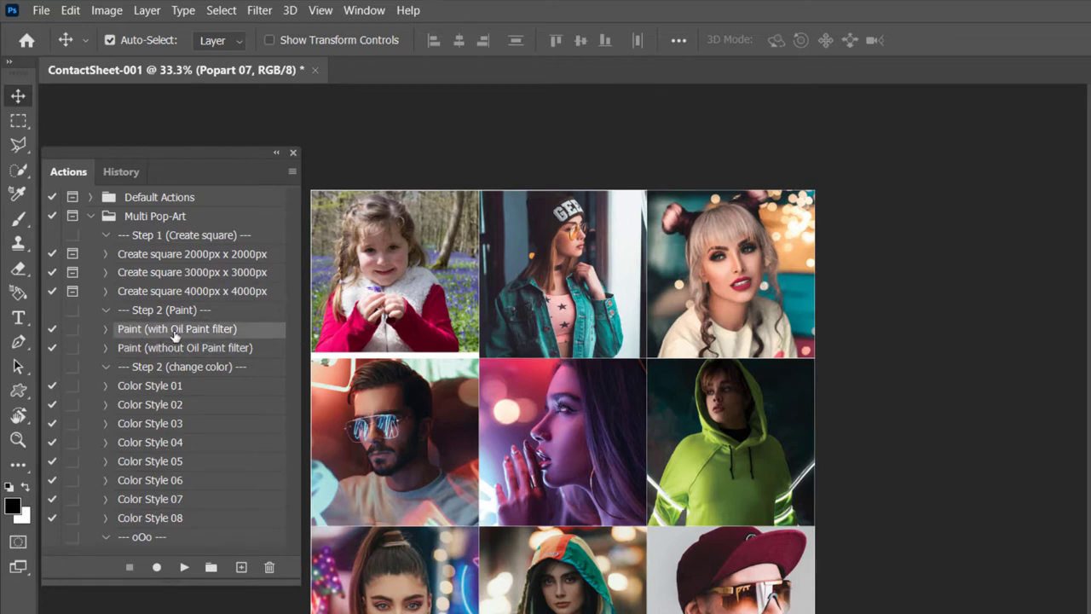
click(184, 568)
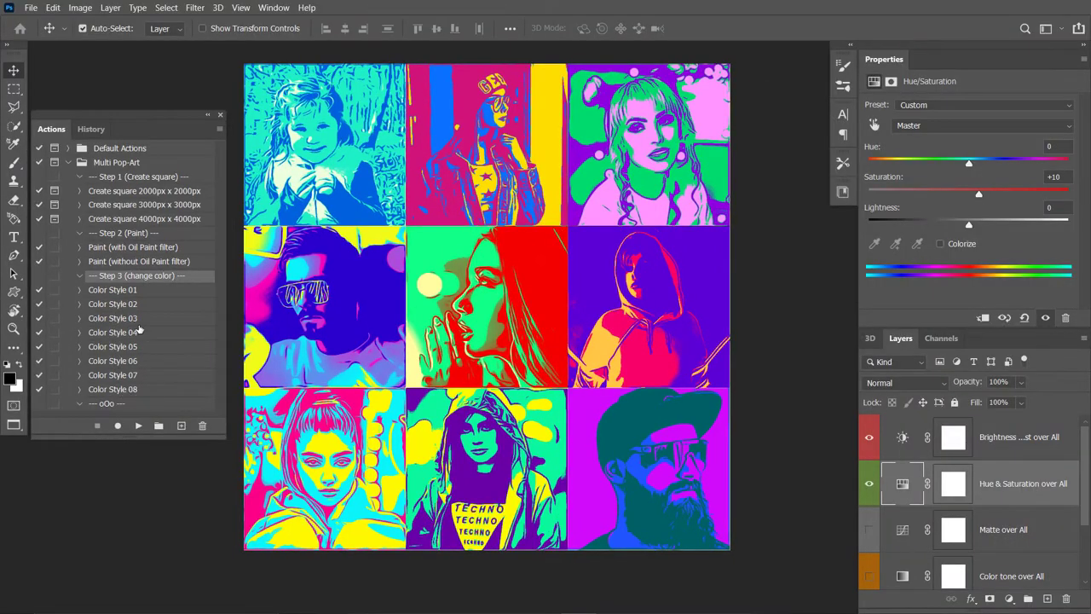
Apply Color Style 02, 03 and 04 to the tile grid in turn
click(126, 292)
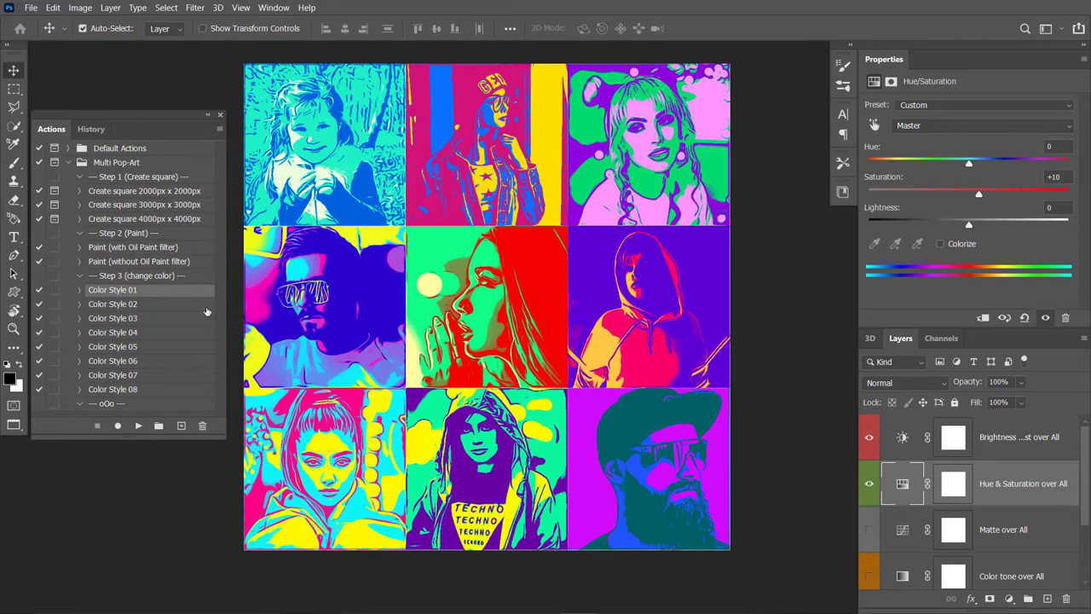
click(130, 306)
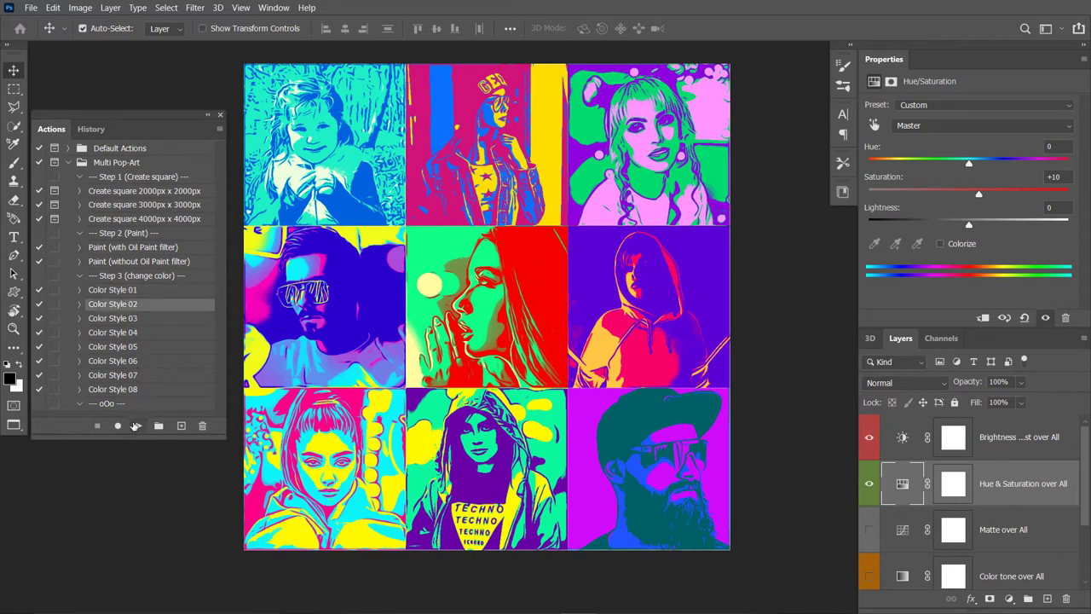
click(137, 426)
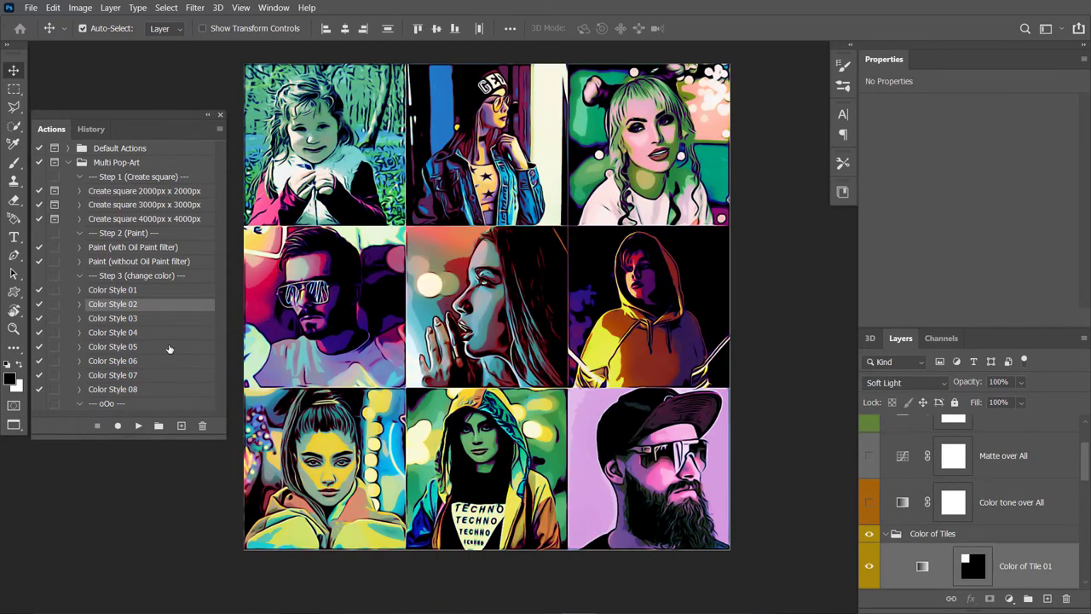
click(130, 319)
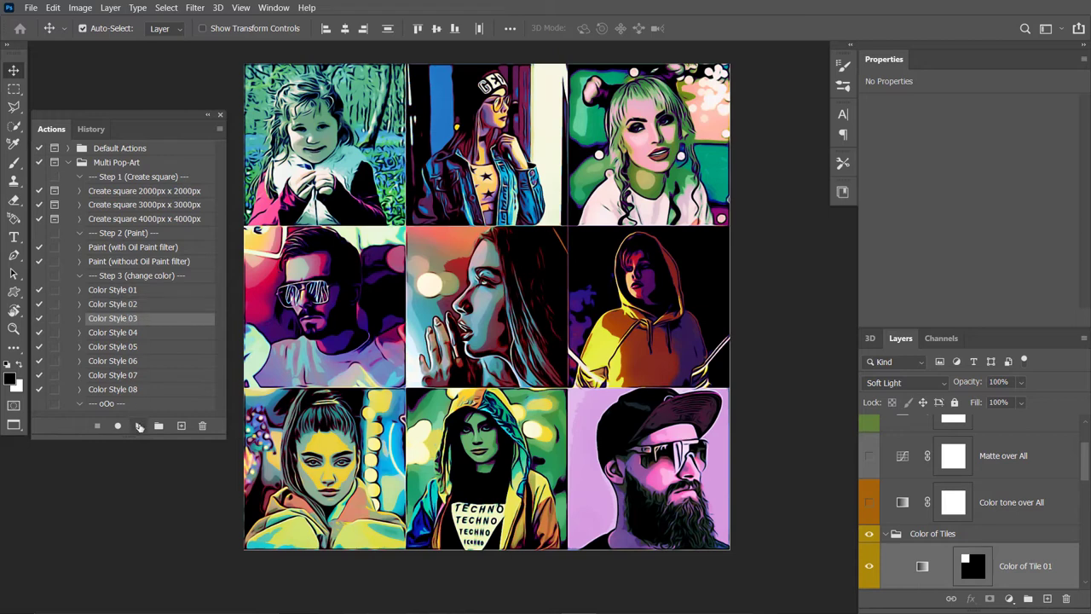
click(138, 425)
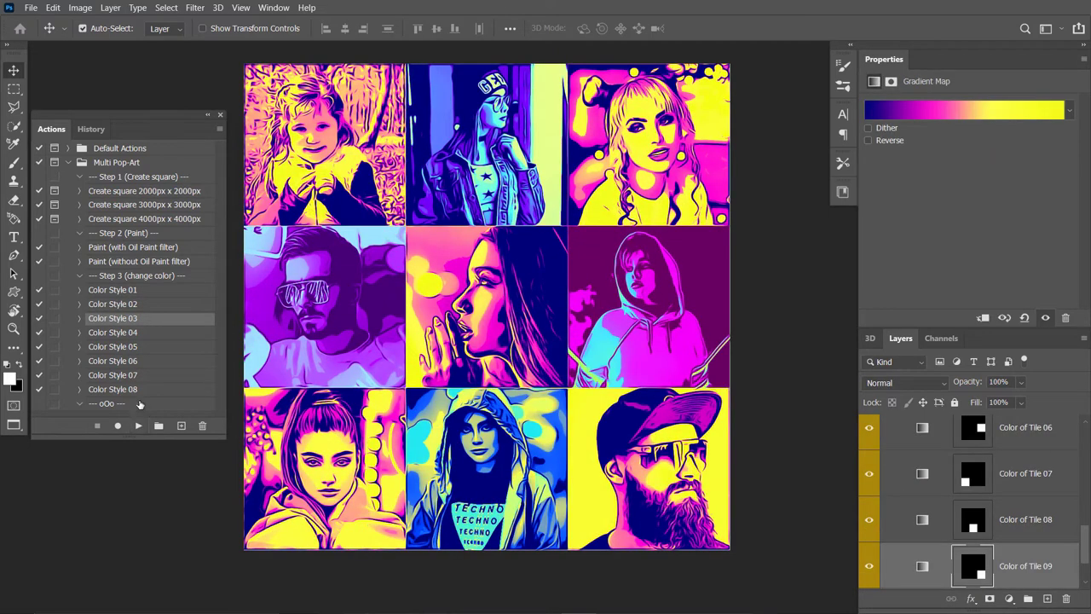
click(138, 335)
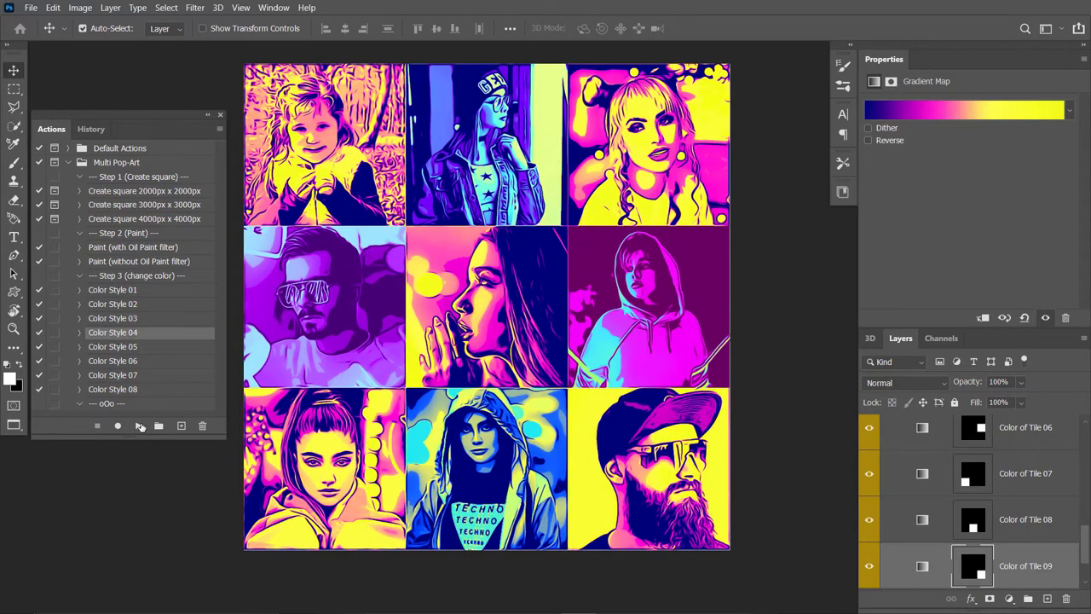
click(140, 427)
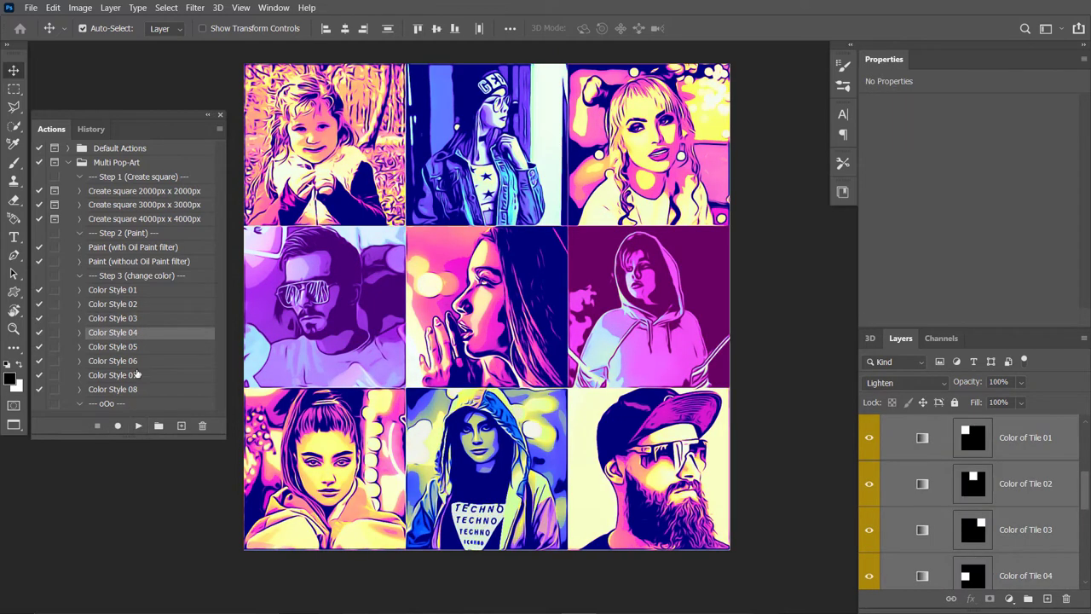
Apply Color Style 05, 06, 07 and finally 08 to the tile grid
click(145, 348)
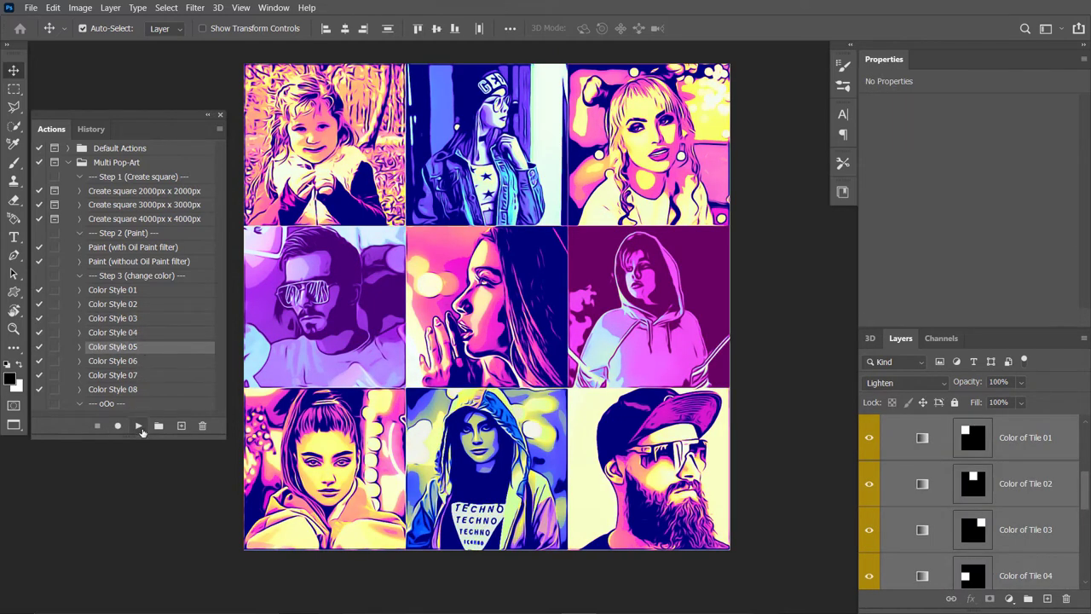
click(139, 427)
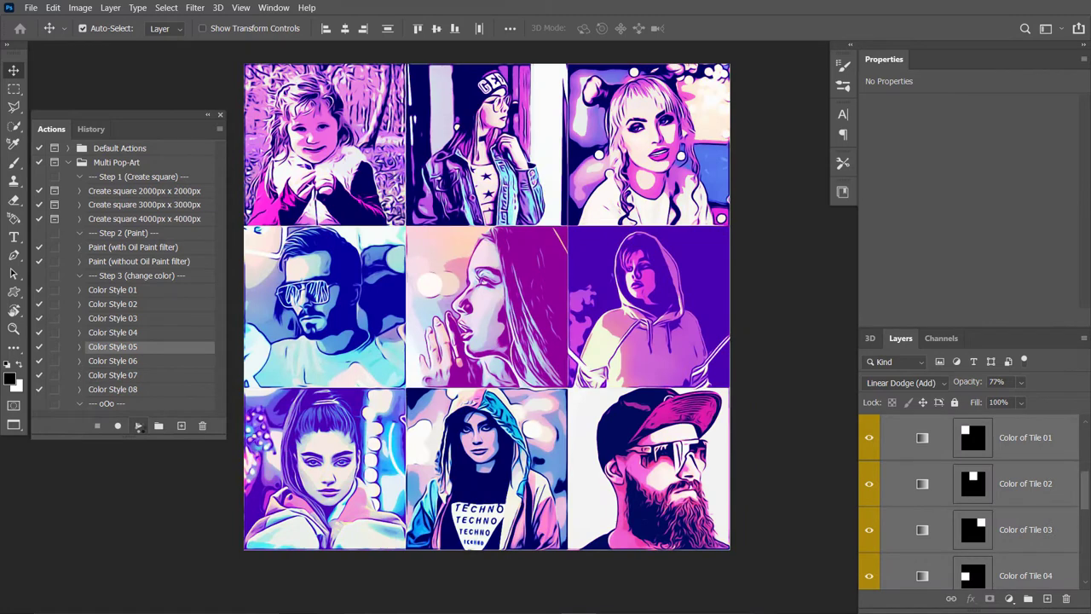
click(150, 362)
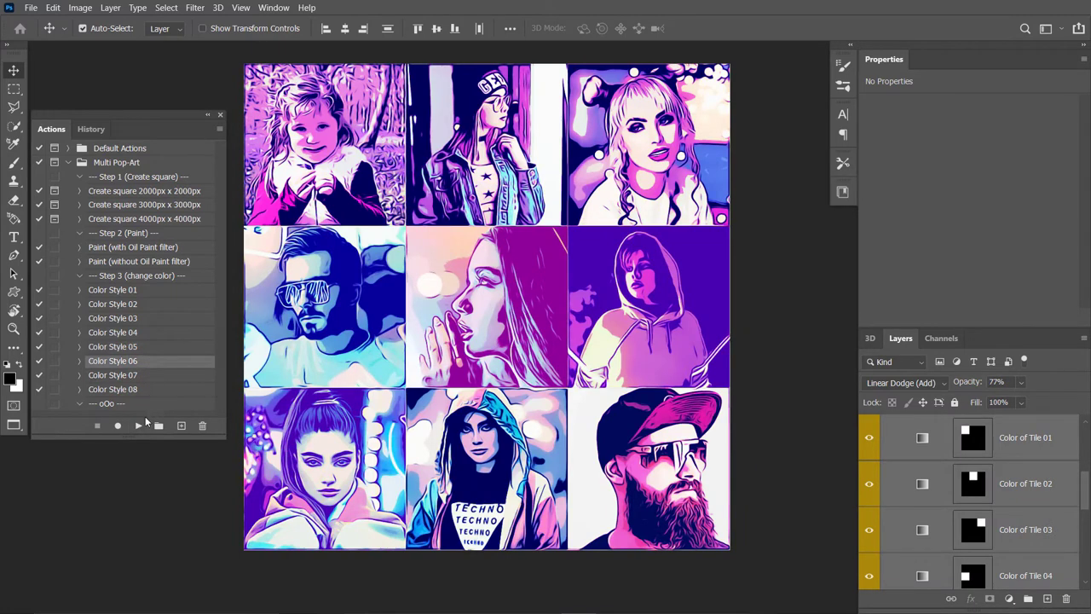
click(139, 427)
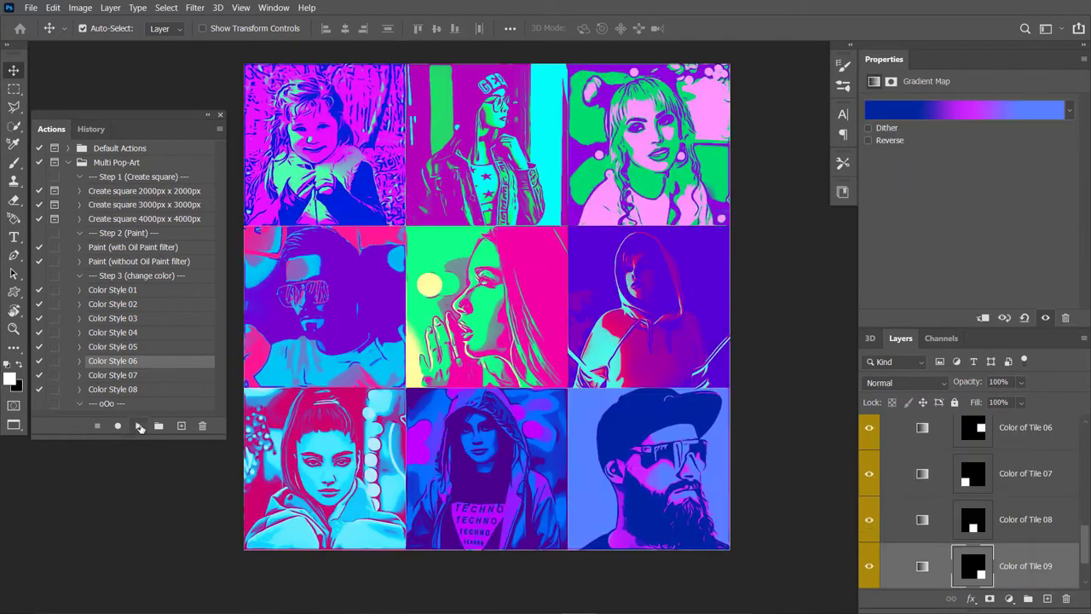
click(155, 376)
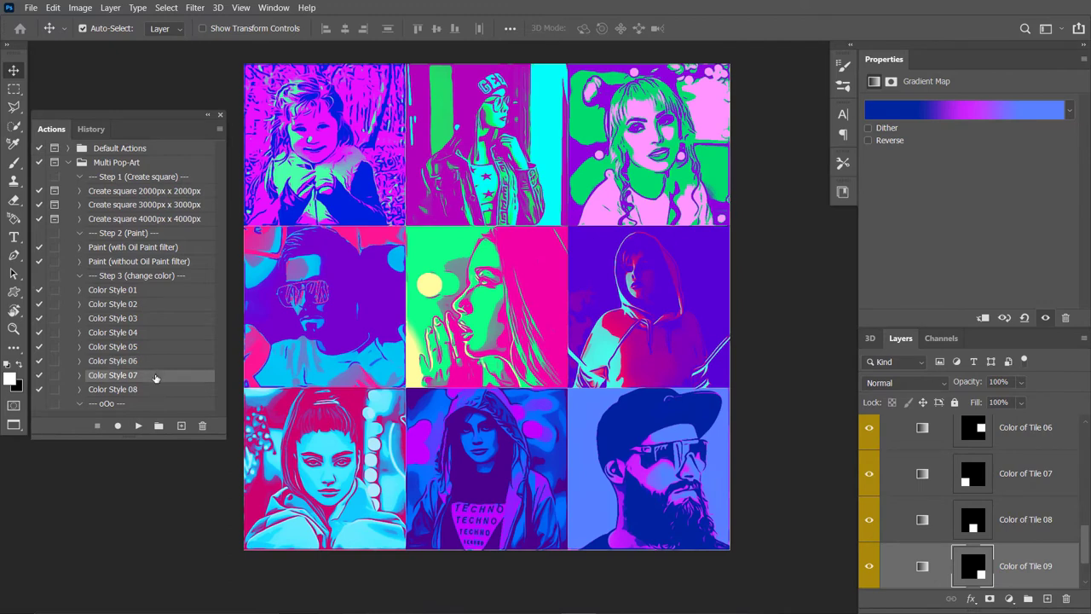
click(138, 426)
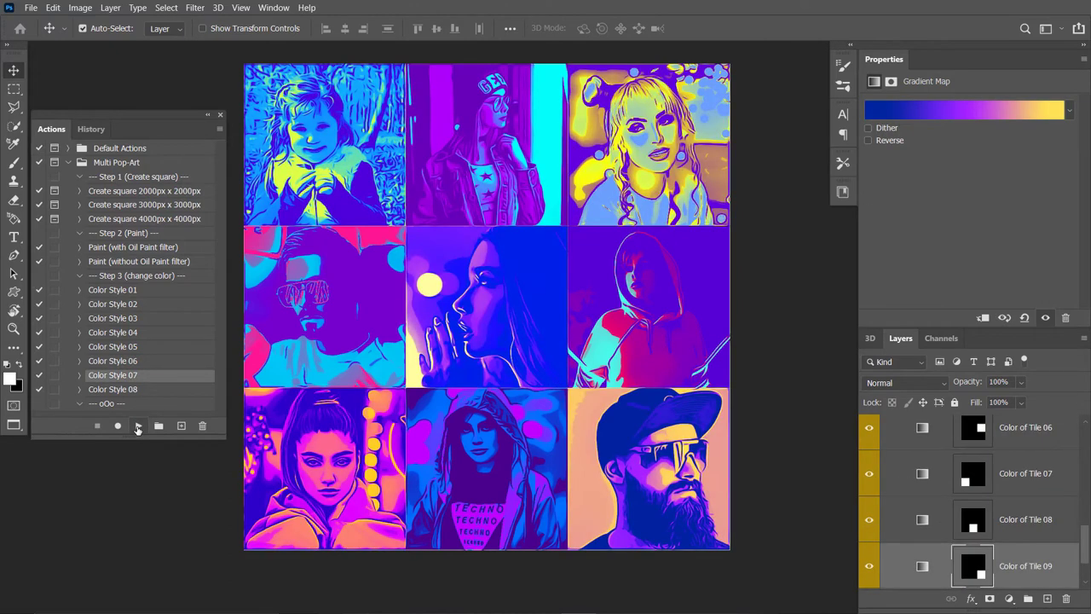
click(149, 390)
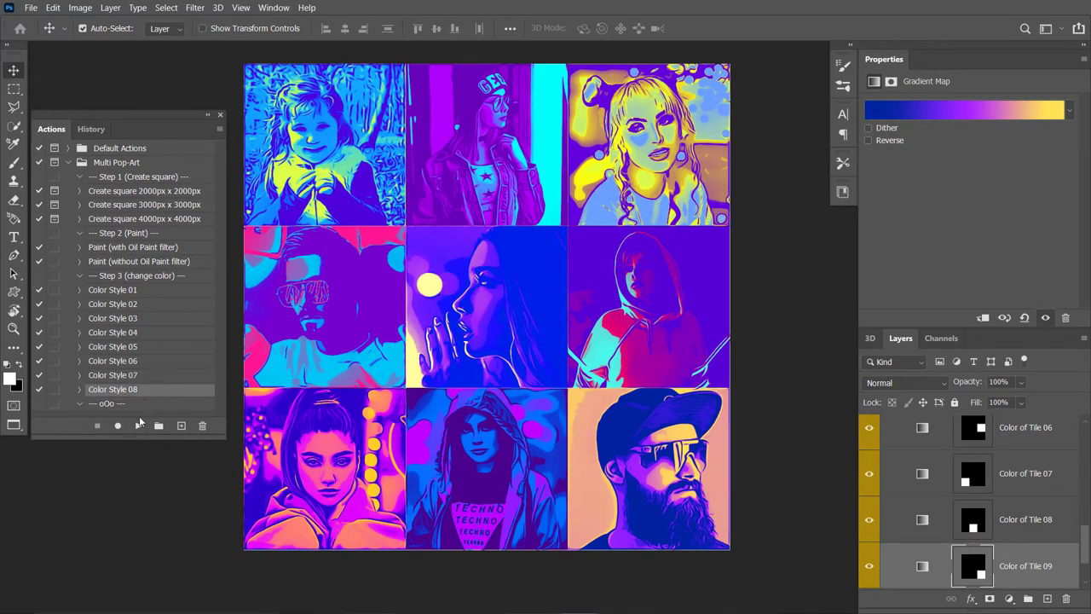
click(138, 425)
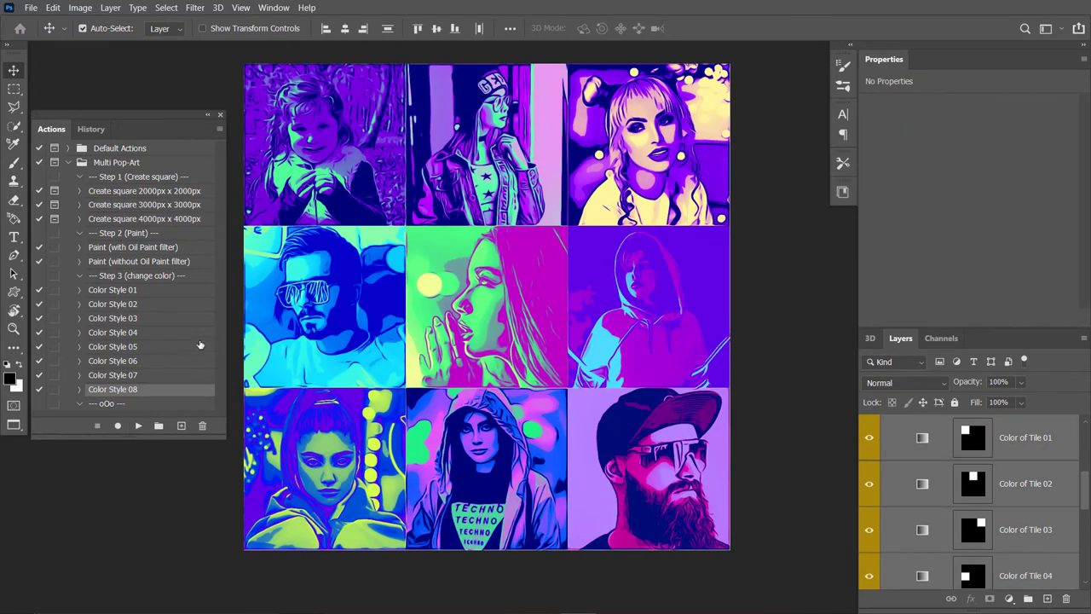
Adjust the overall Brightness/Contrast and Hue/Saturation layers, setting saturation to +5
scroll(1006, 510, up, 3)
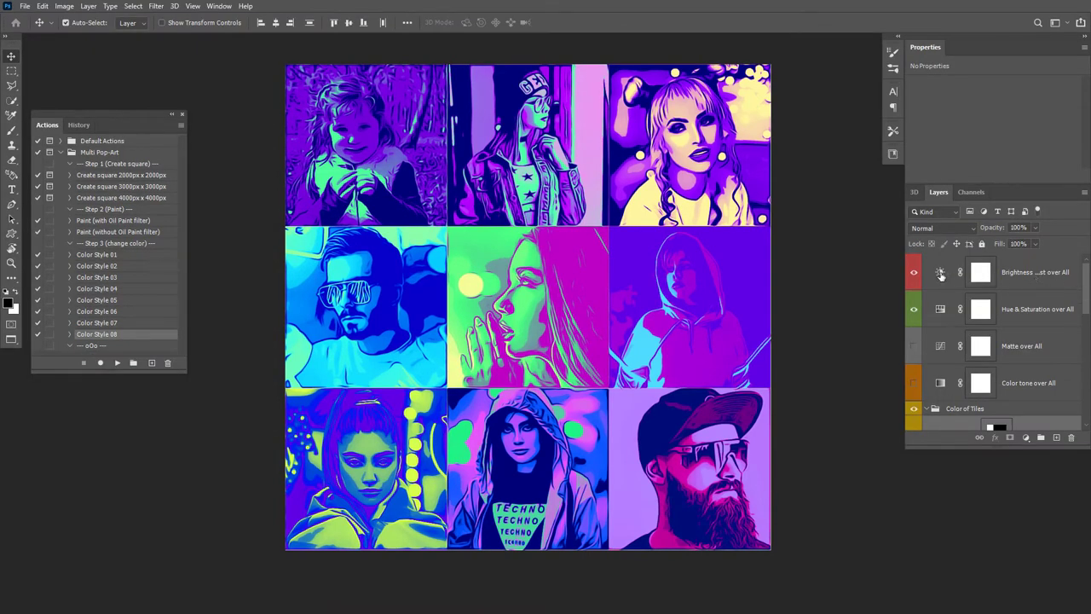
click(941, 273)
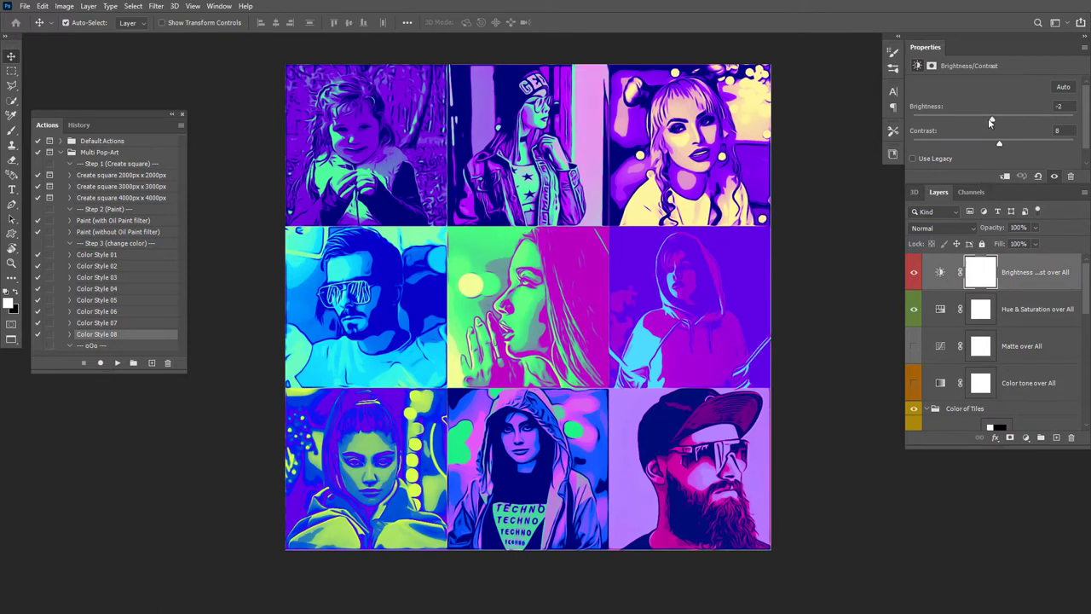
mouse_move(992, 120)
mouse_down()
mouse_move(1029, 119)
mouse_move(993, 119)
mouse_up()
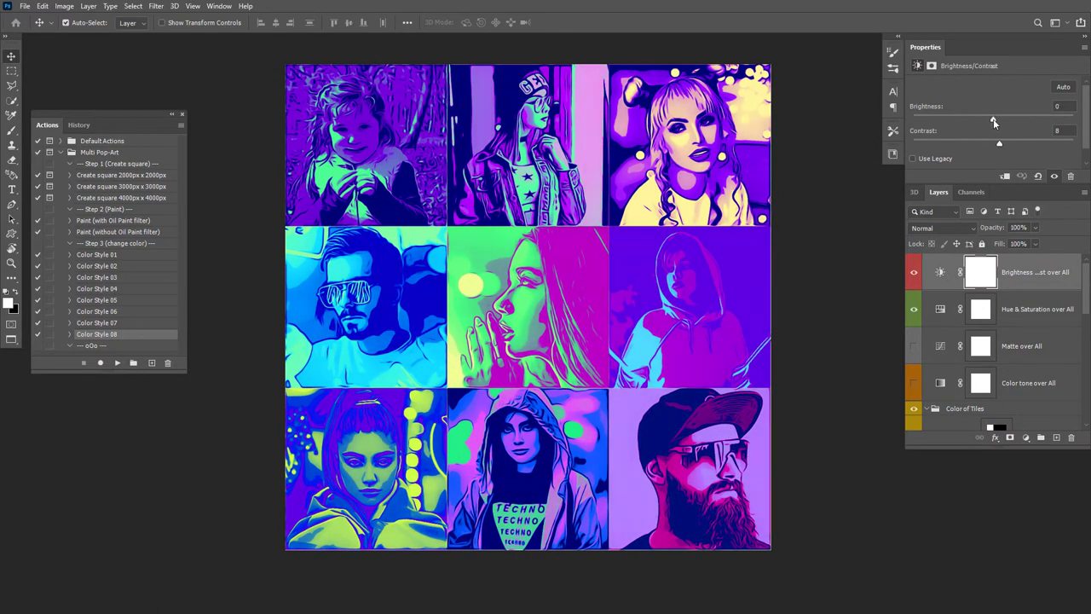
click(947, 313)
mouse_move(993, 132)
mouse_down()
mouse_move(1038, 132)
mouse_move(993, 130)
mouse_move(1038, 153)
mouse_move(995, 154)
mouse_up()
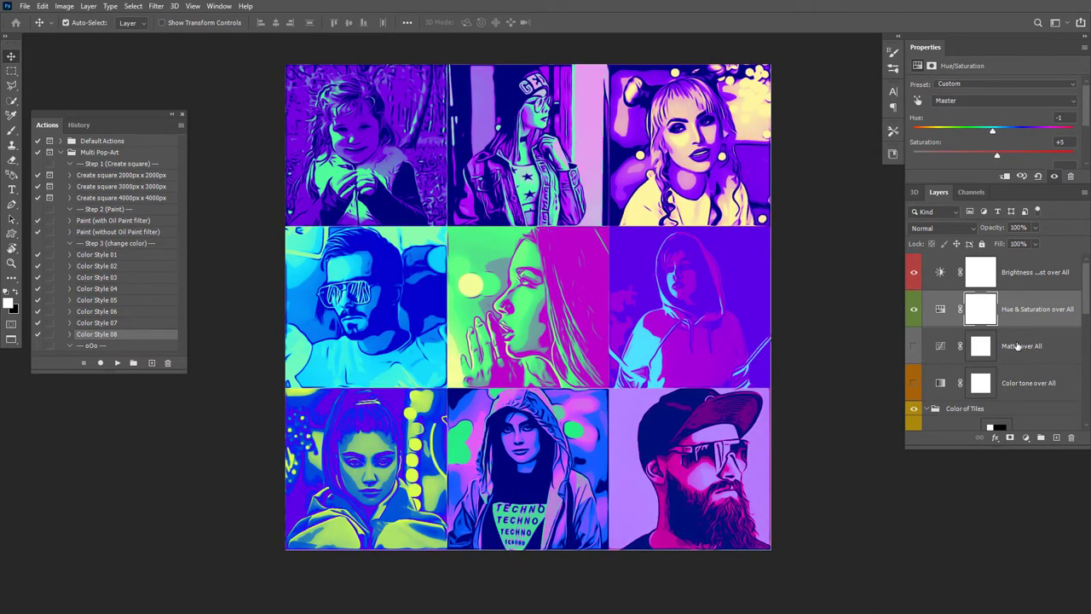
Preview Matte over All, then hide it and turn on Color tone over All
click(915, 347)
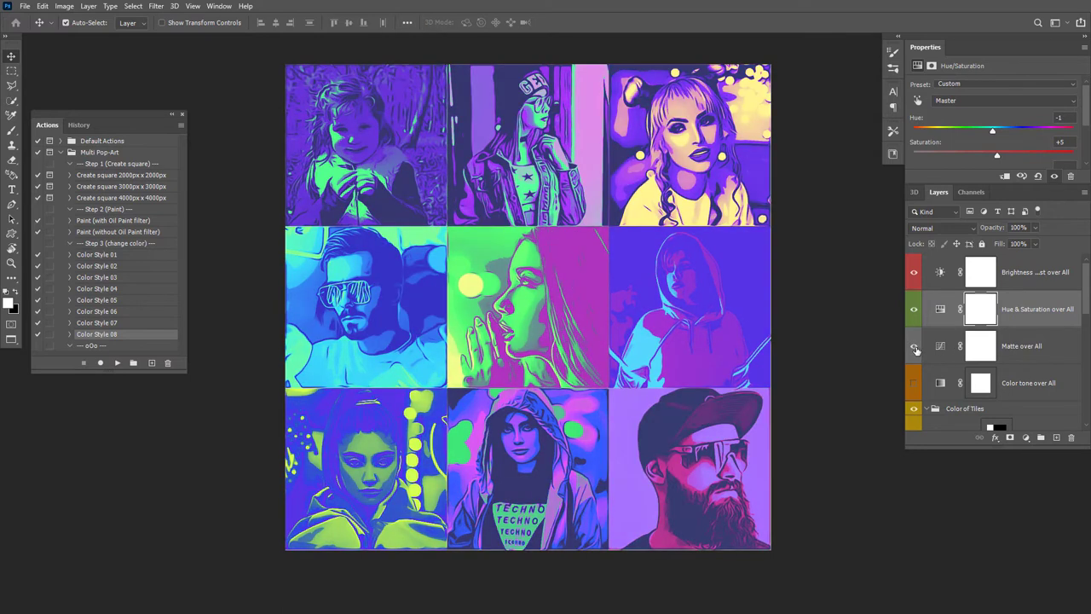
click(915, 347)
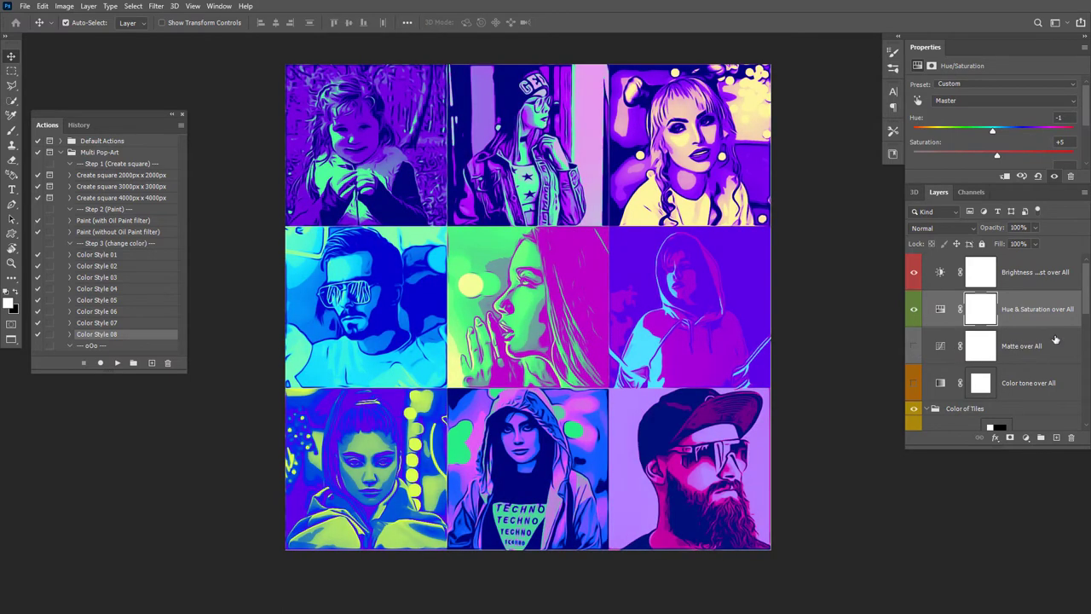
scroll(1044, 308, down, 3)
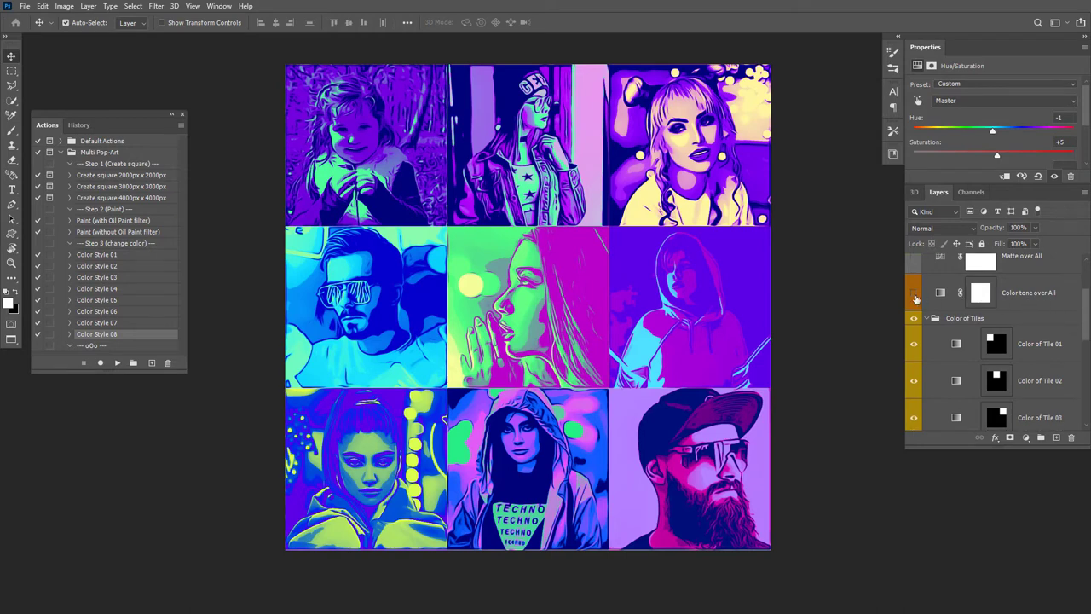
click(915, 294)
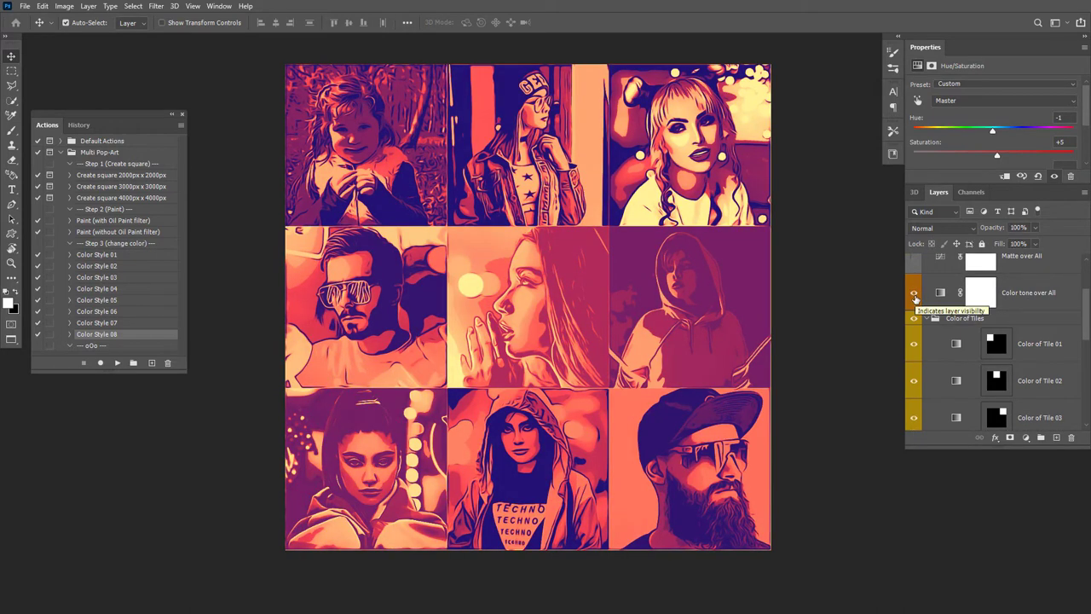
Try blue-yellow-blue, orange-yellow-orange and violet-green-orange gradients for the colour tone, then expand MuPoa
click(939, 294)
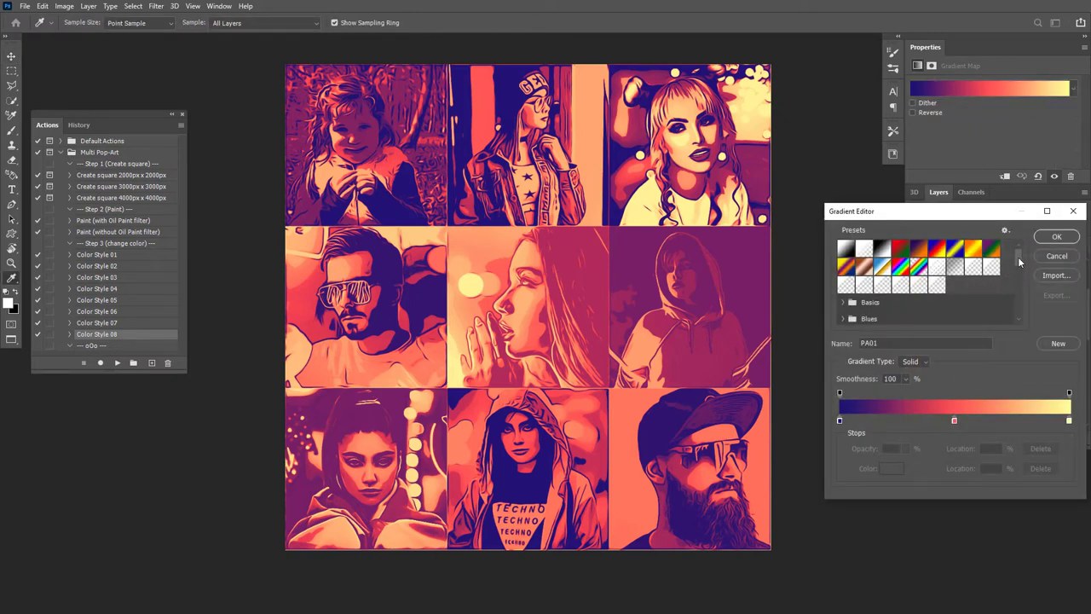
click(956, 248)
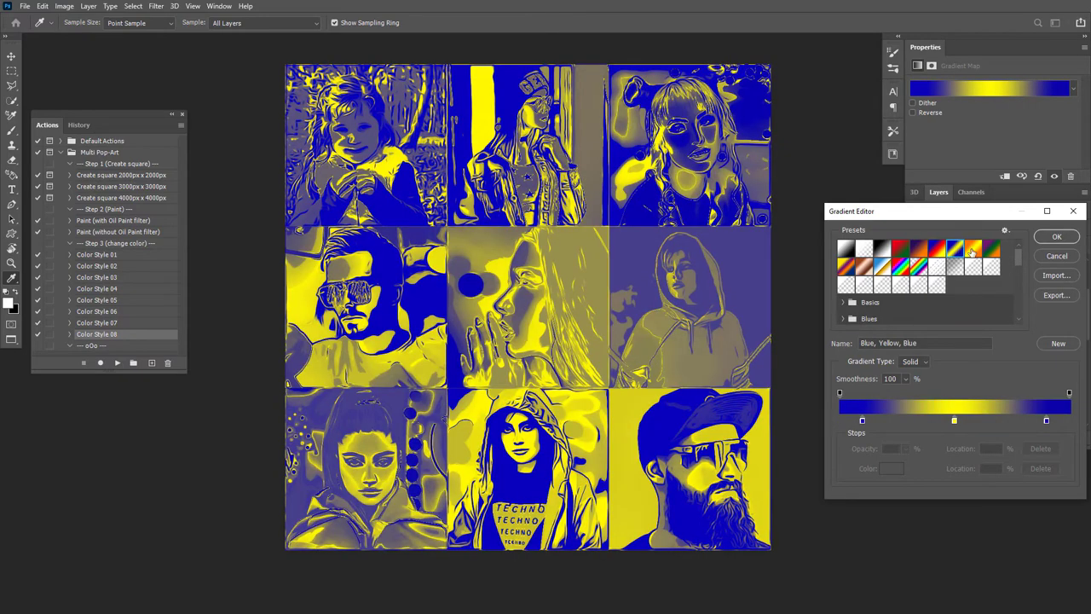
click(974, 248)
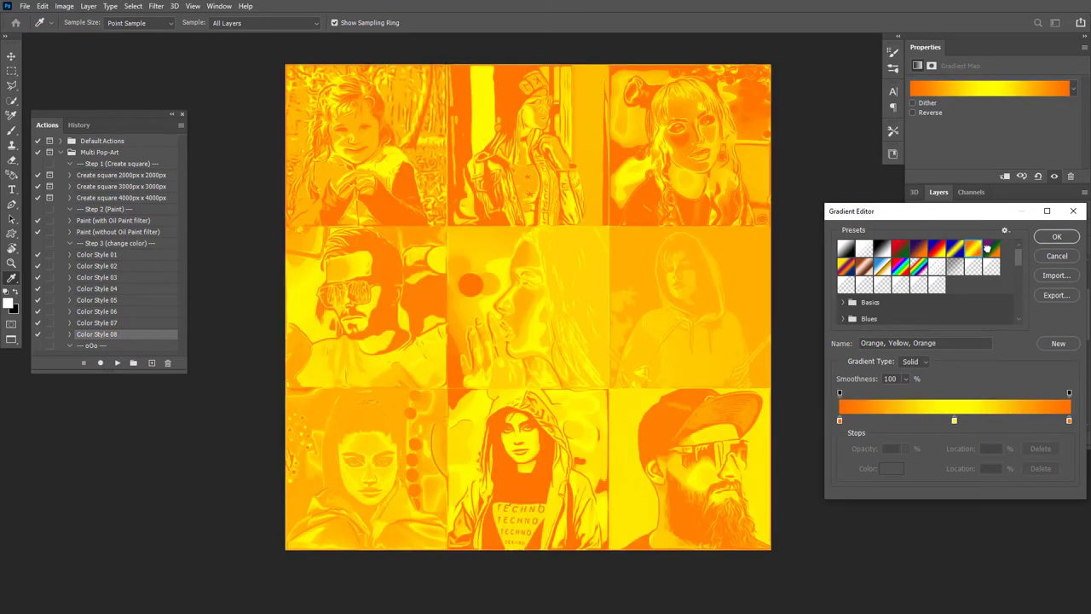
click(991, 248)
drag(1017, 254, 1014, 317)
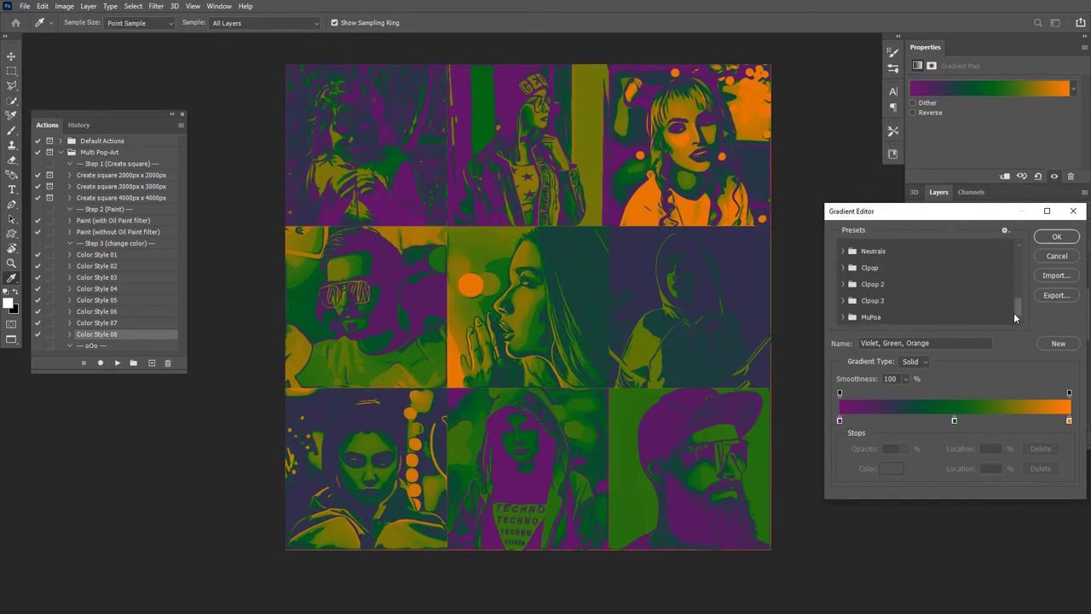
click(844, 317)
mouse_move(1017, 289)
mouse_down()
mouse_move(1016, 314)
mouse_move(1019, 302)
mouse_up()
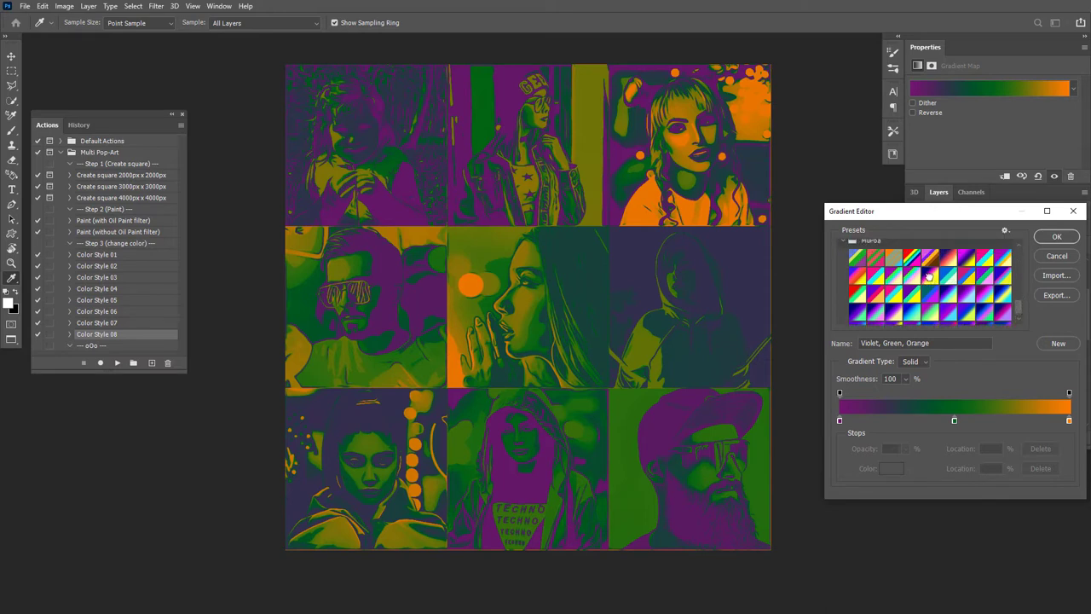
Try MuPoa presets PA09 to PA12, then apply PA13 as the overall gradient
click(929, 275)
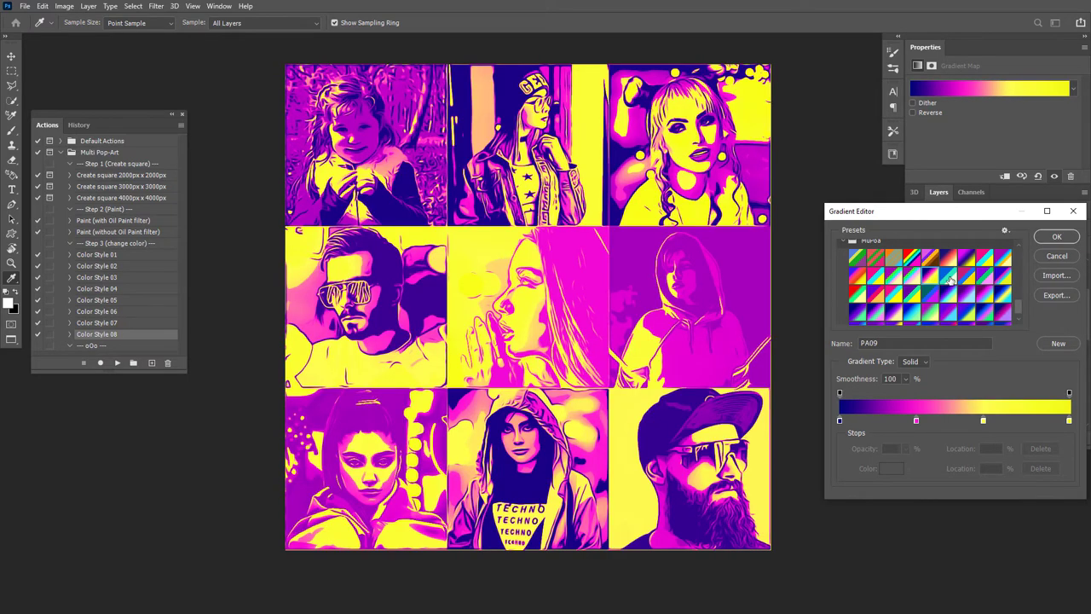
click(948, 277)
click(967, 278)
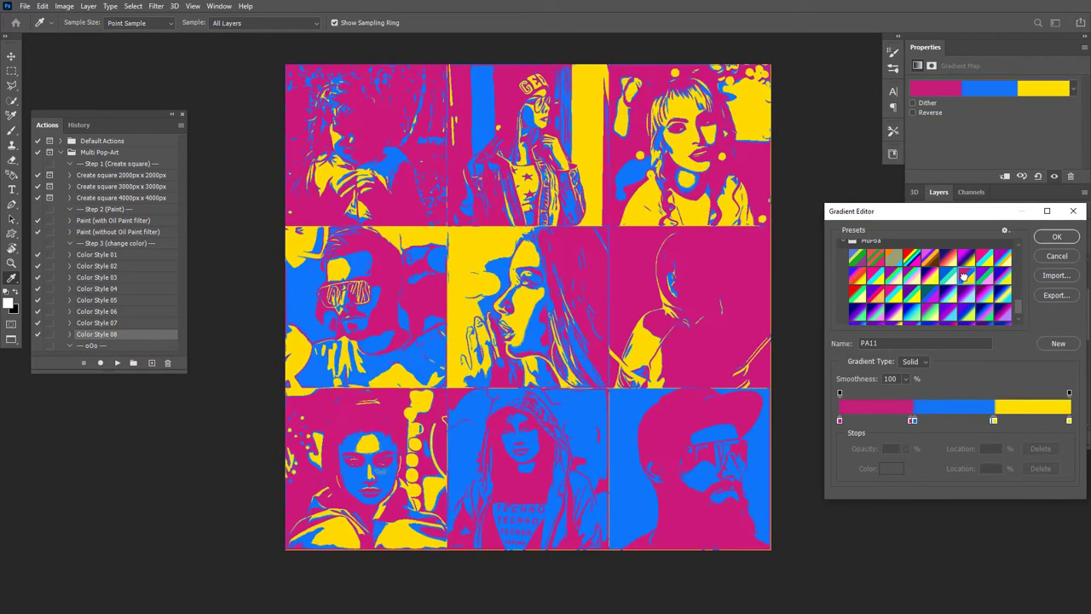
click(984, 278)
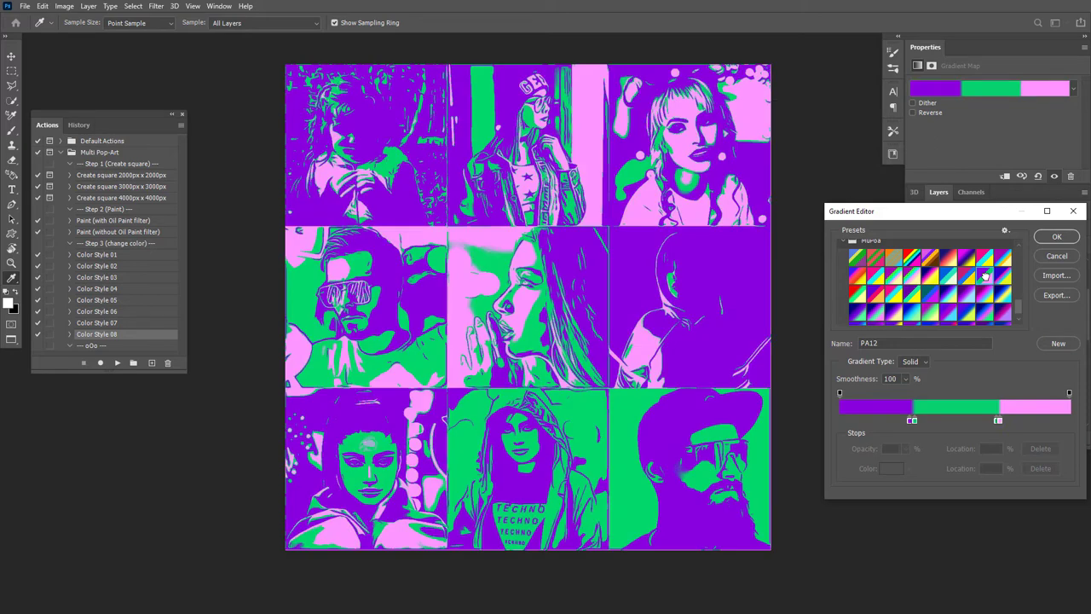
click(1002, 276)
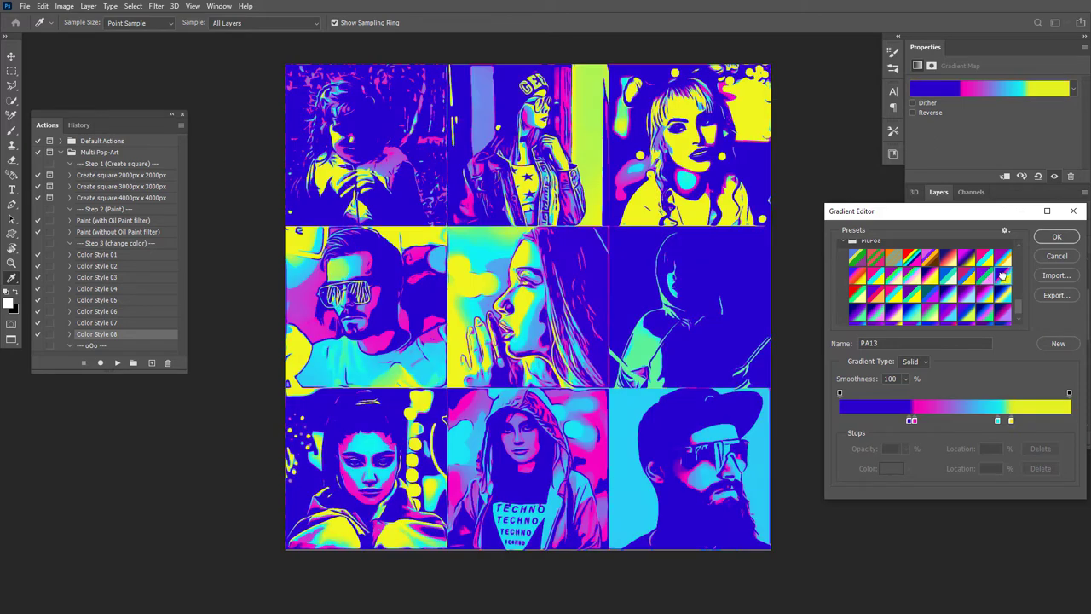
click(1054, 238)
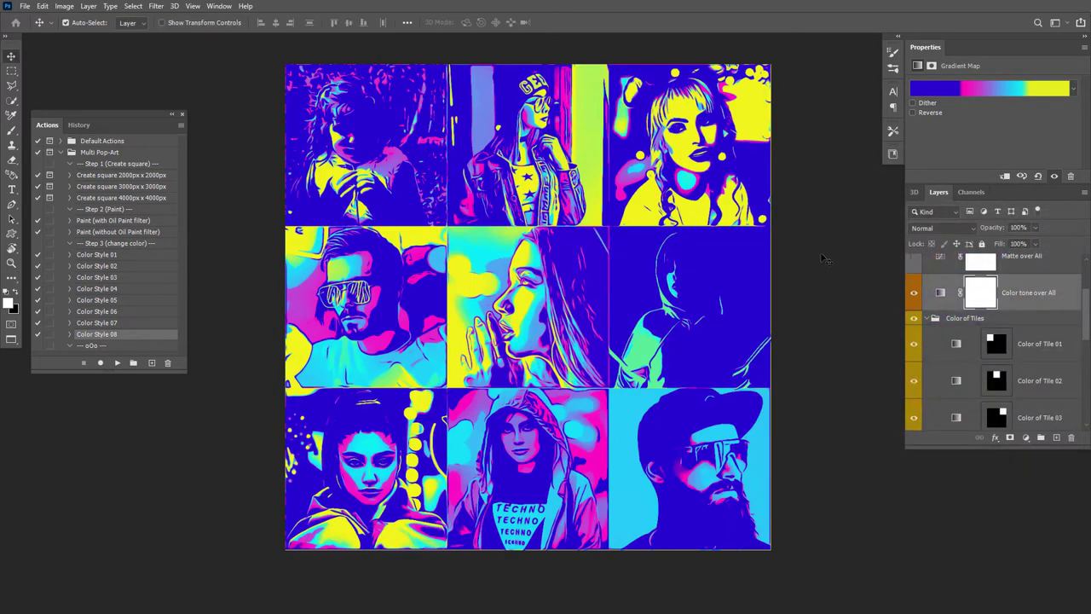
Hide Color tone over All and select the Color of Tile 01 gradient map
click(914, 294)
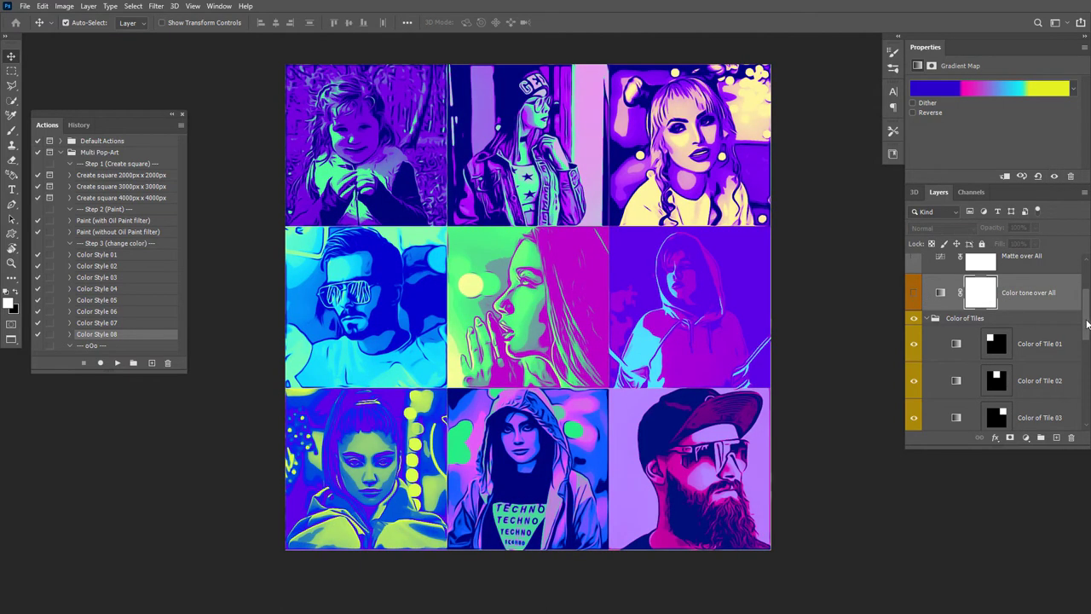
scroll(1088, 325, down, 1)
scroll(1085, 329, down, 1)
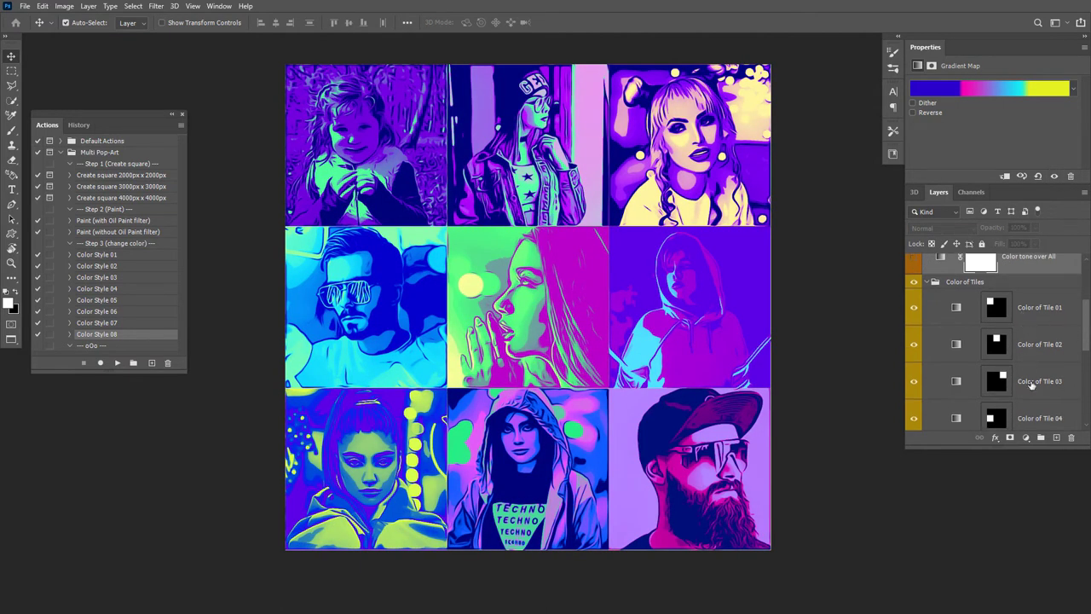
drag(1026, 449, 1023, 539)
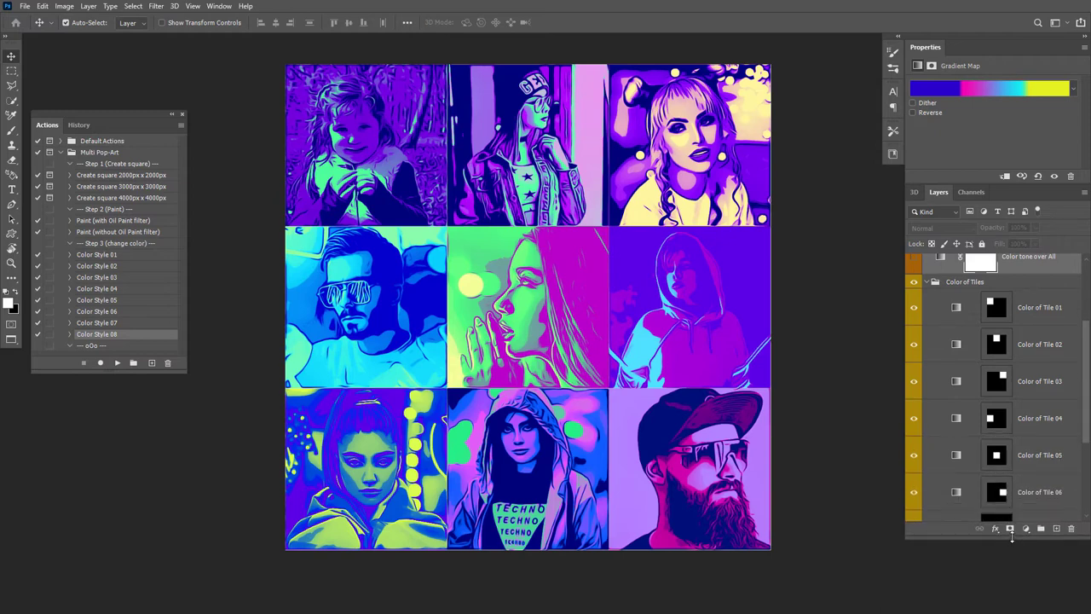
click(956, 310)
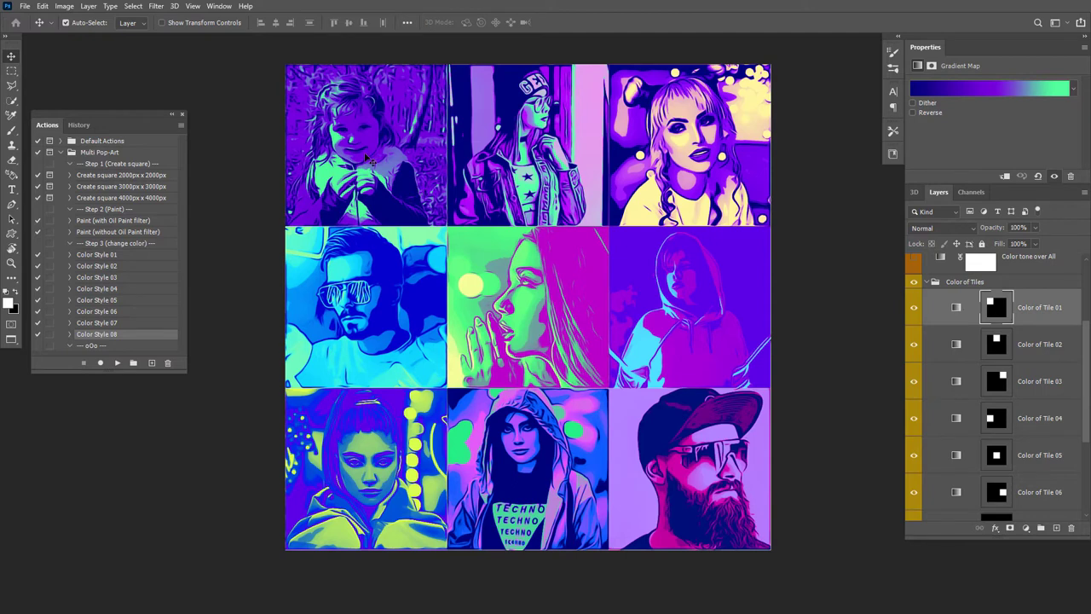
click(957, 309)
Try several MuPoa presets on tile 01, then apply PA13 and confirm
click(985, 87)
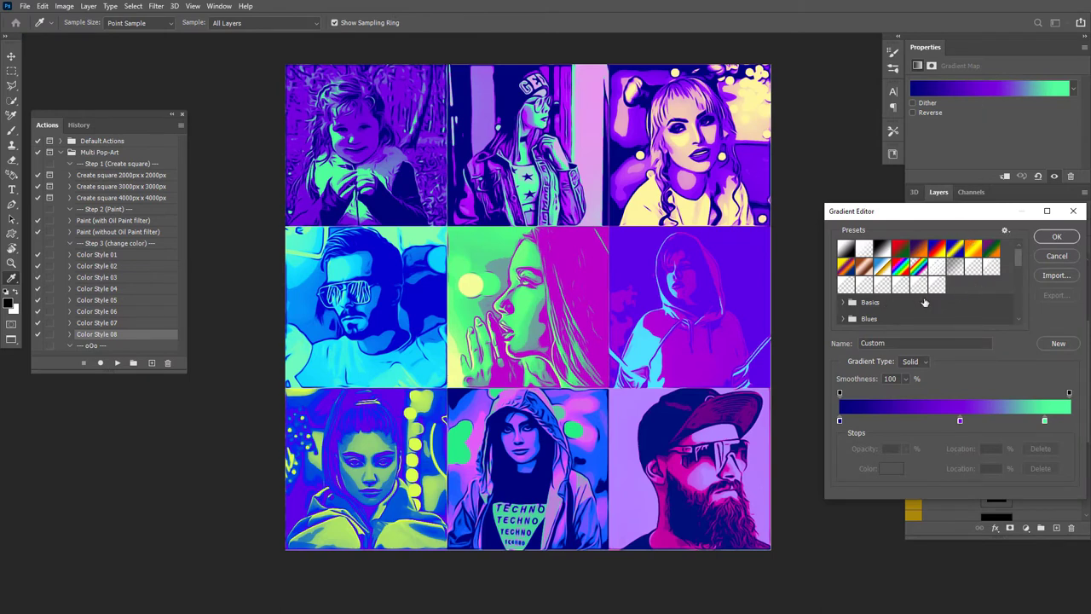
drag(1015, 262, 1009, 320)
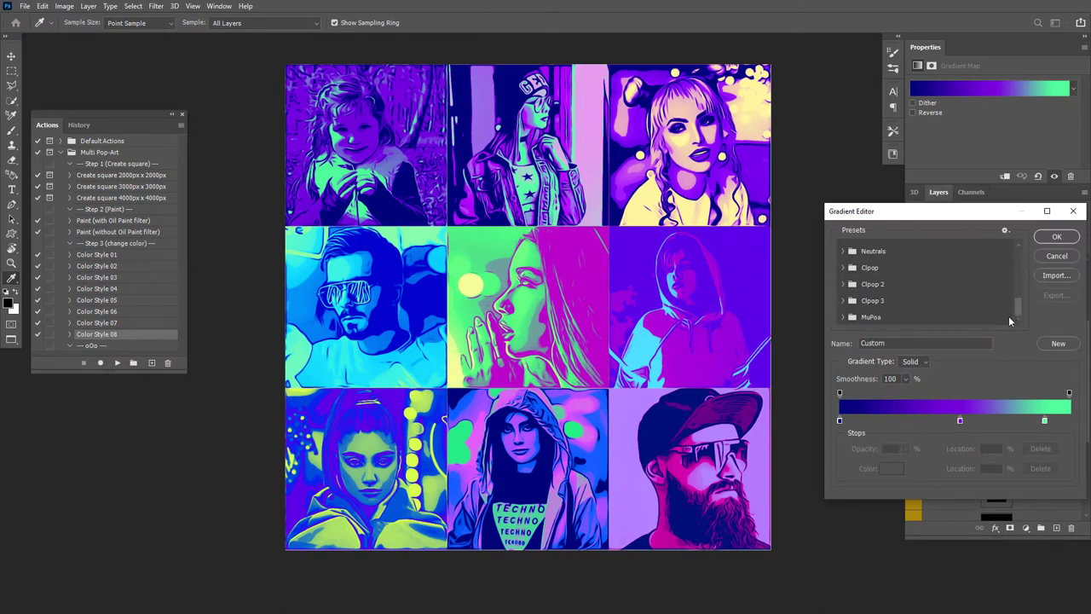
click(843, 316)
scroll(1015, 298, down, 2)
scroll(1015, 299, down, 2)
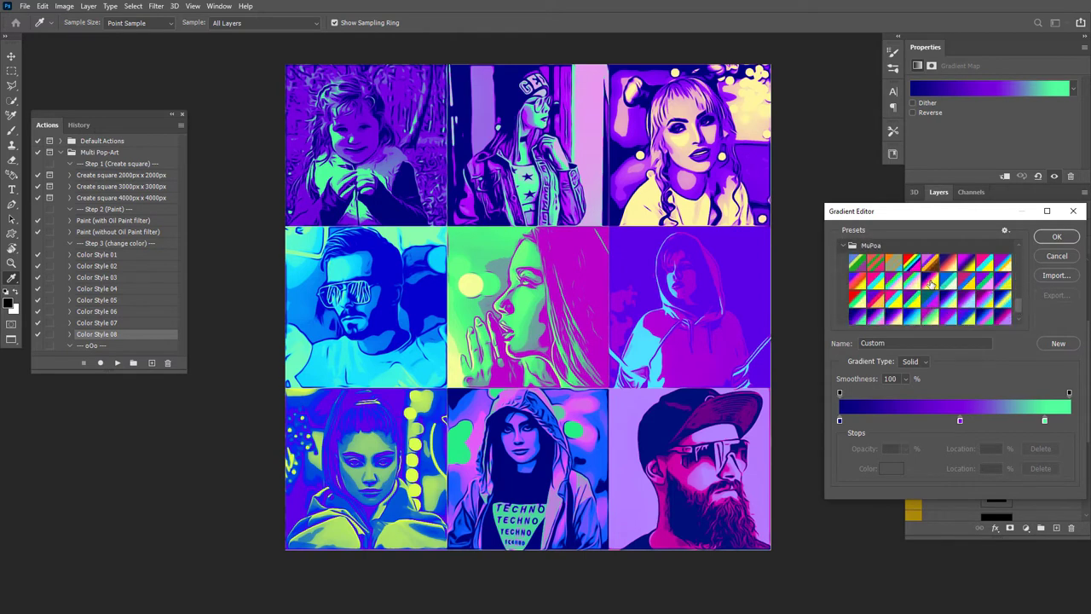
click(929, 281)
click(952, 283)
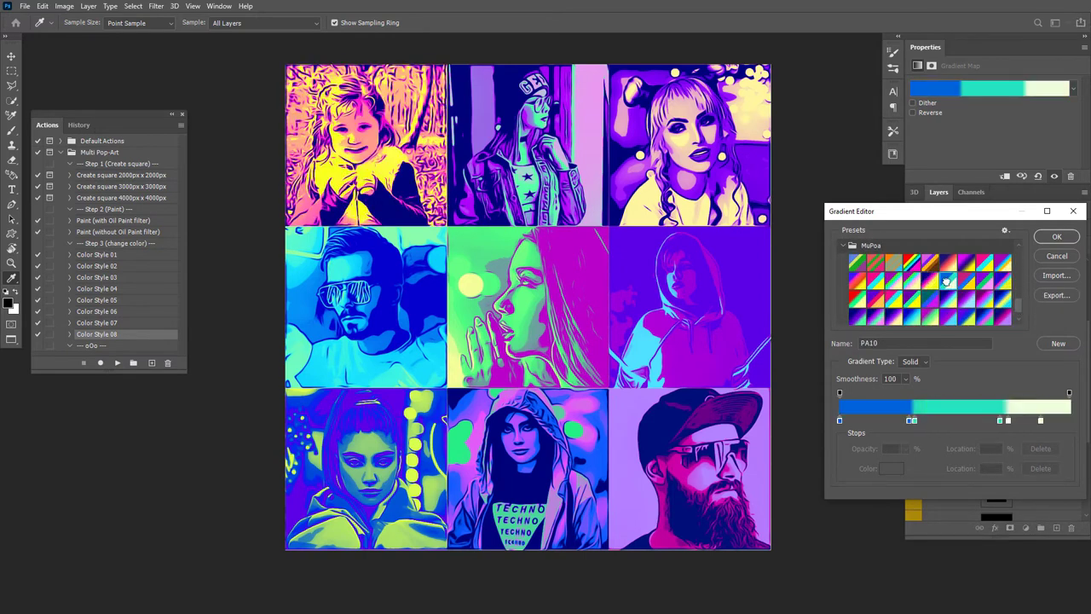
click(968, 283)
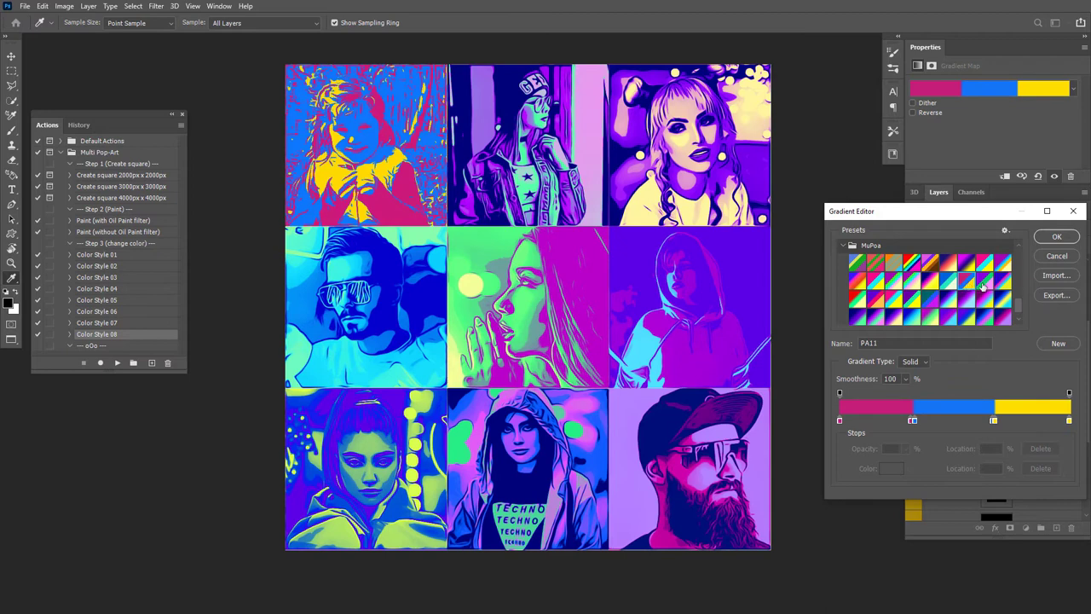
click(982, 281)
click(1005, 282)
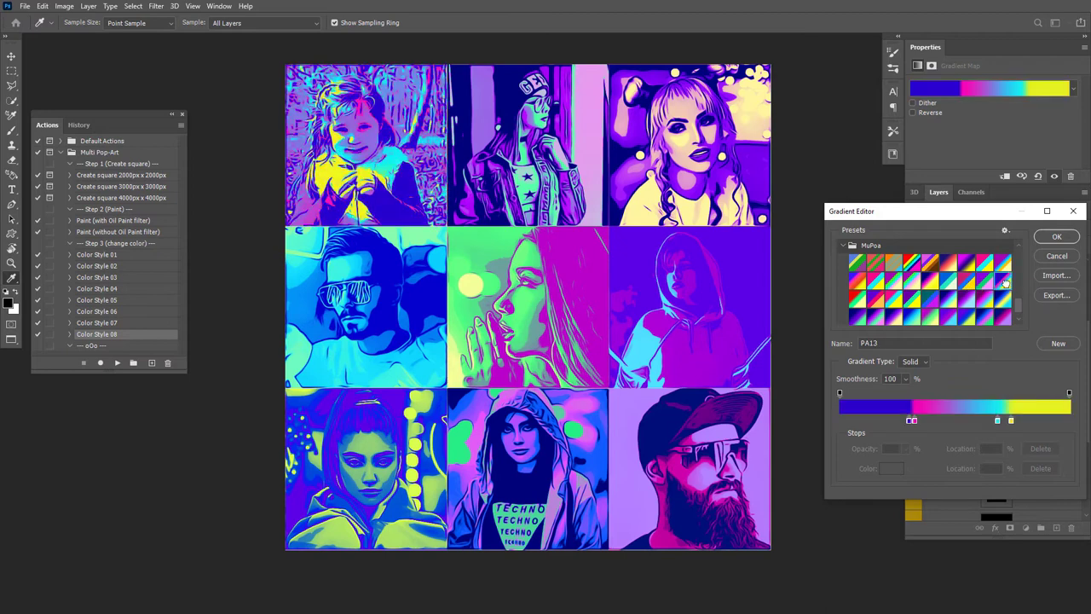
click(1055, 237)
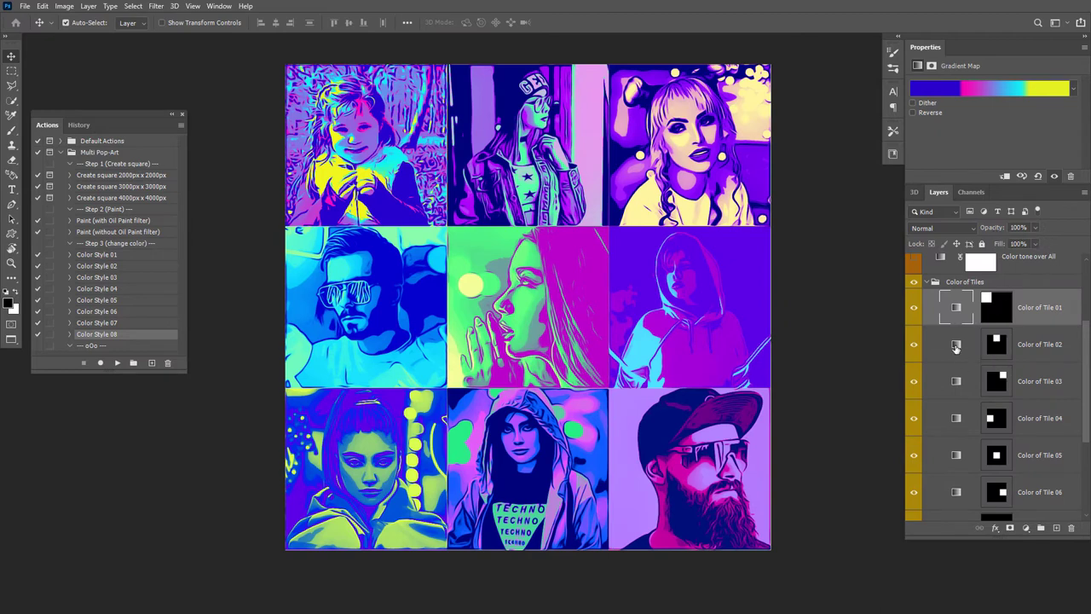
Give Color of Tile 02 the MuPoa PA25 gradient after trying PA24 and PA23
click(956, 346)
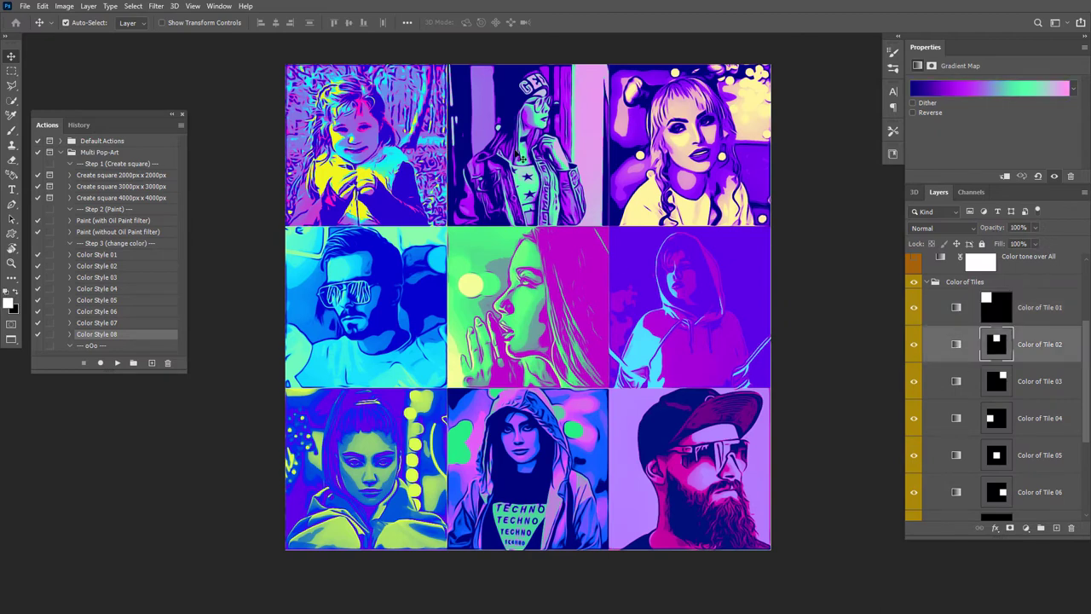
click(978, 90)
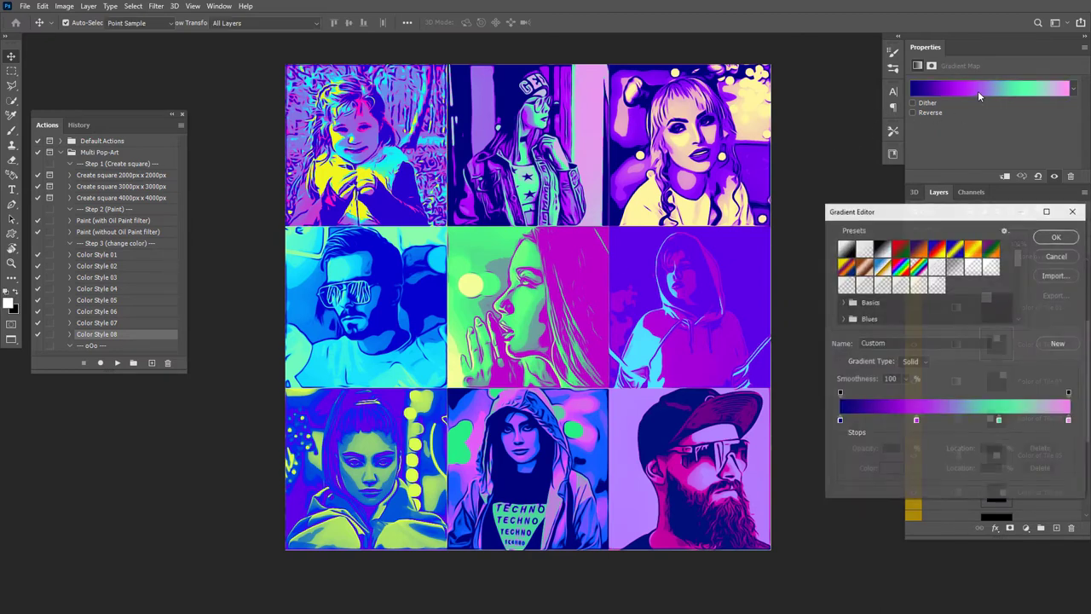
drag(1018, 260, 1018, 308)
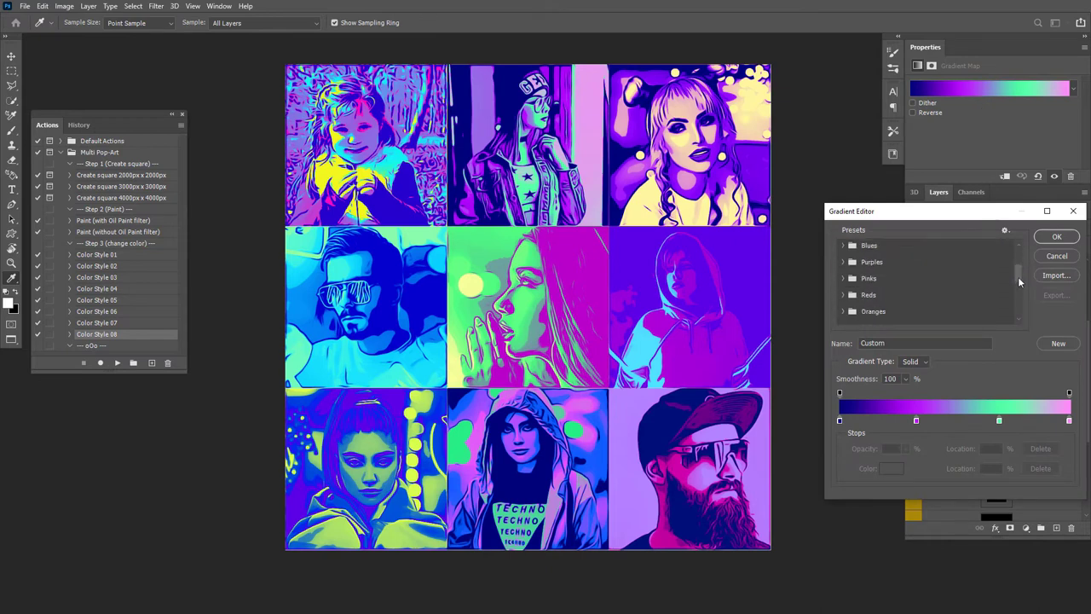
click(844, 317)
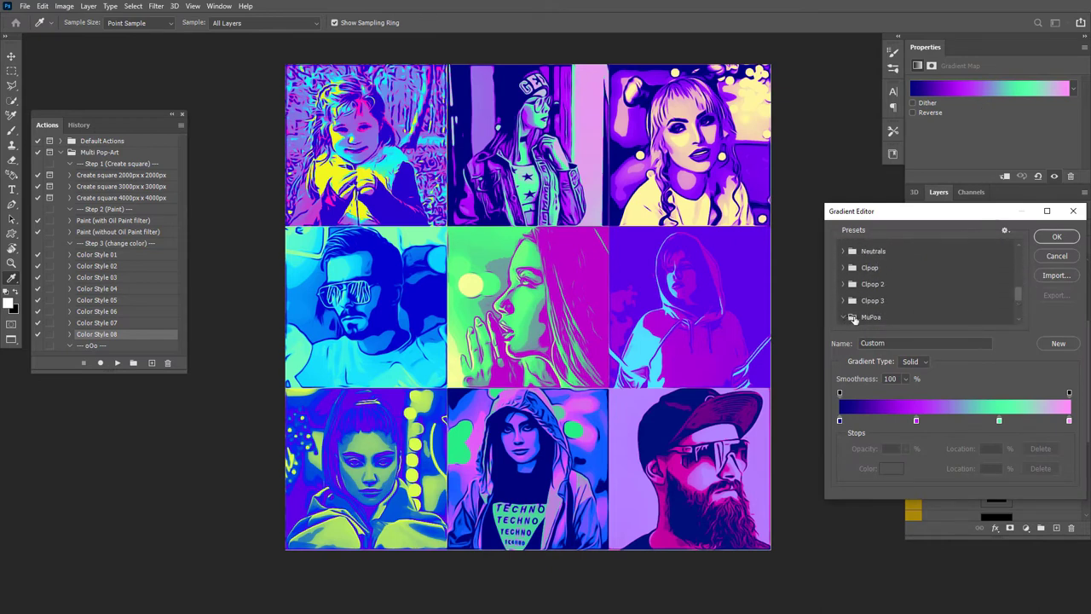
drag(1018, 294, 1018, 309)
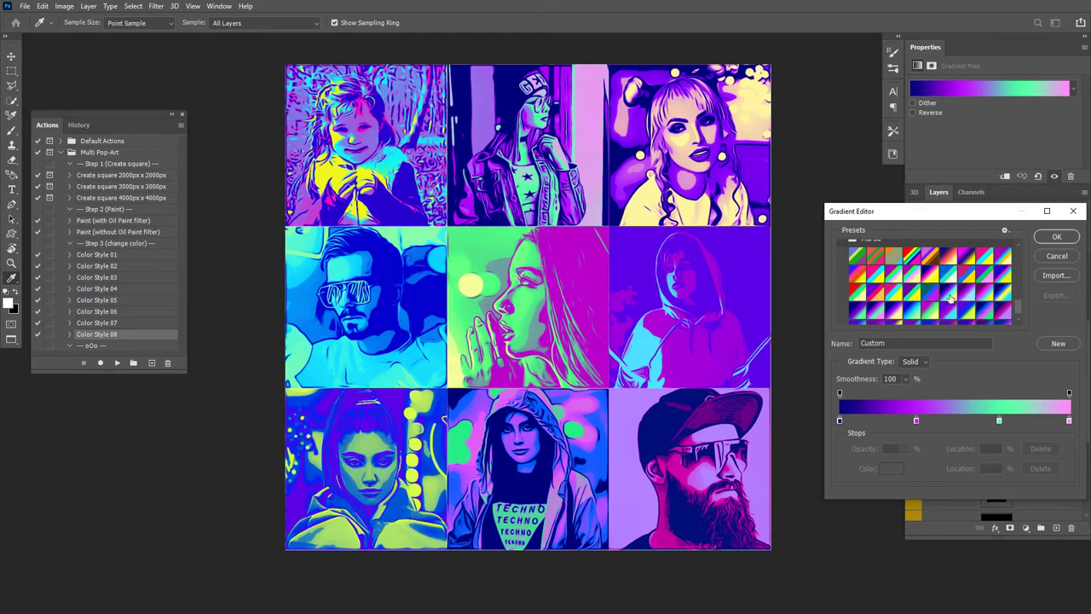
click(899, 312)
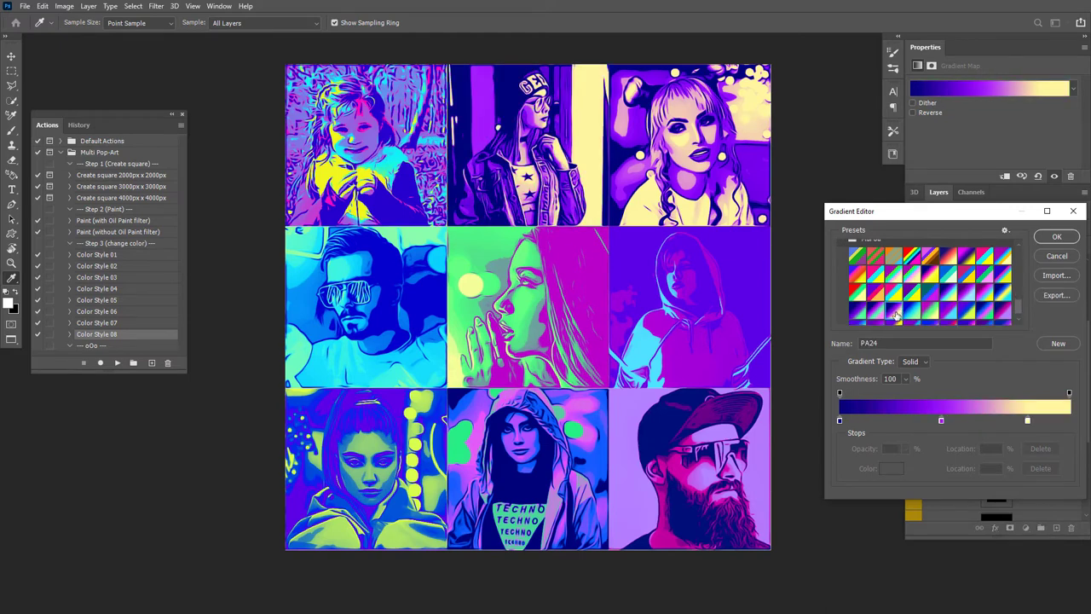
click(878, 313)
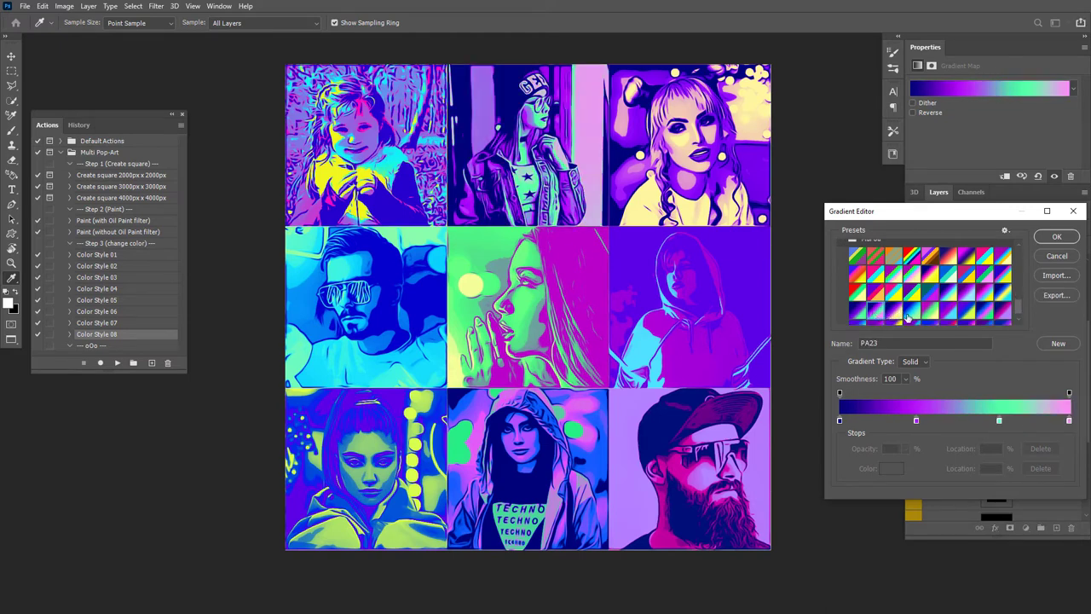
click(910, 314)
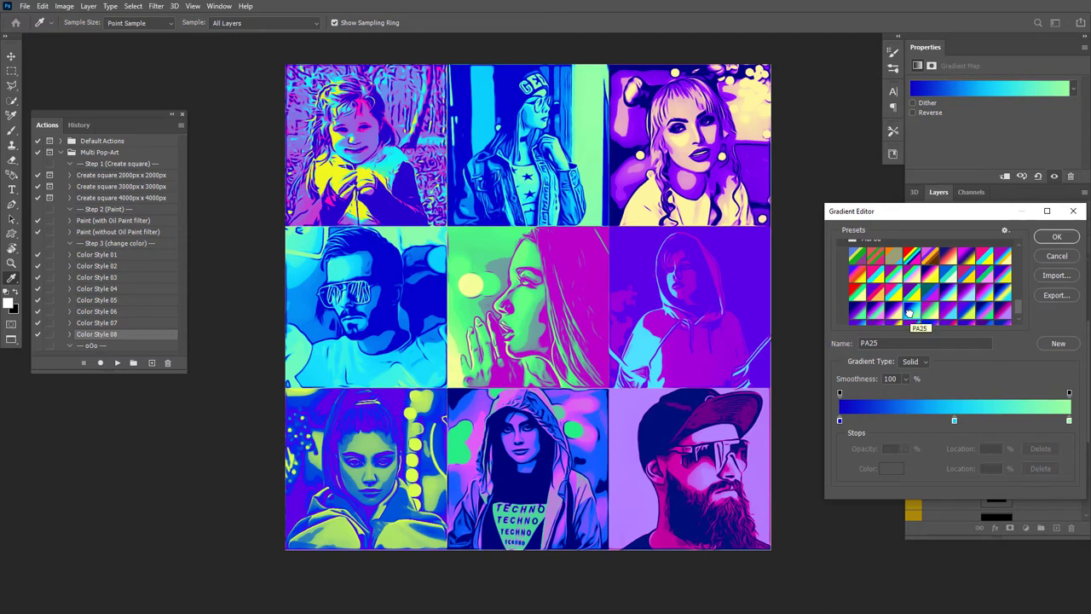
click(1054, 238)
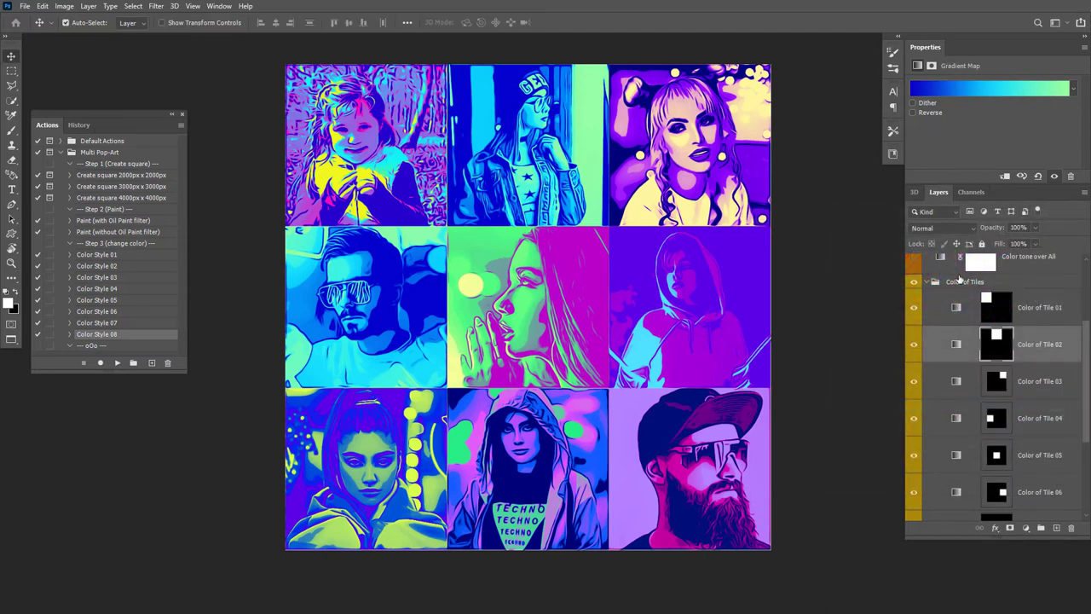
Collapse Color of Tiles, expand Multi Pop-art, and toggle Line art off and on
click(928, 283)
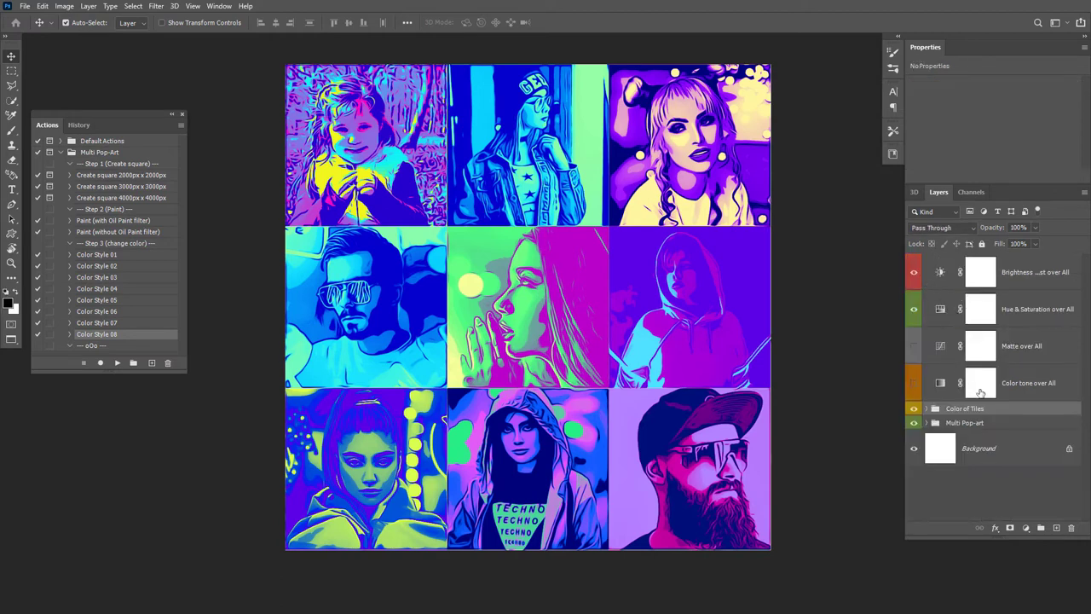
click(944, 424)
click(927, 424)
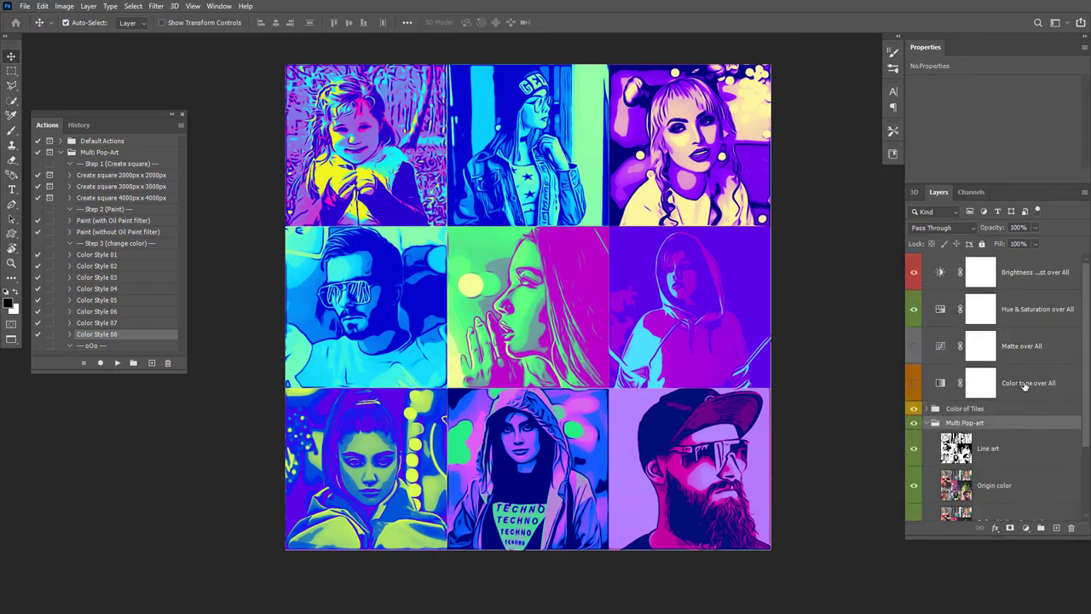
scroll(1025, 387, down, 2)
scroll(1025, 387, down, 1)
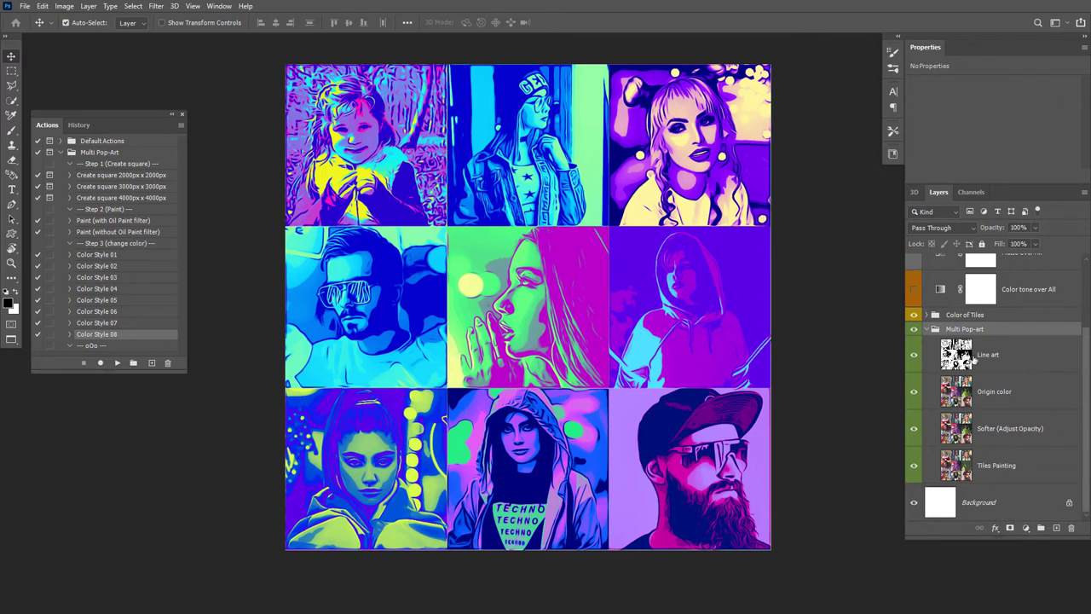
click(915, 356)
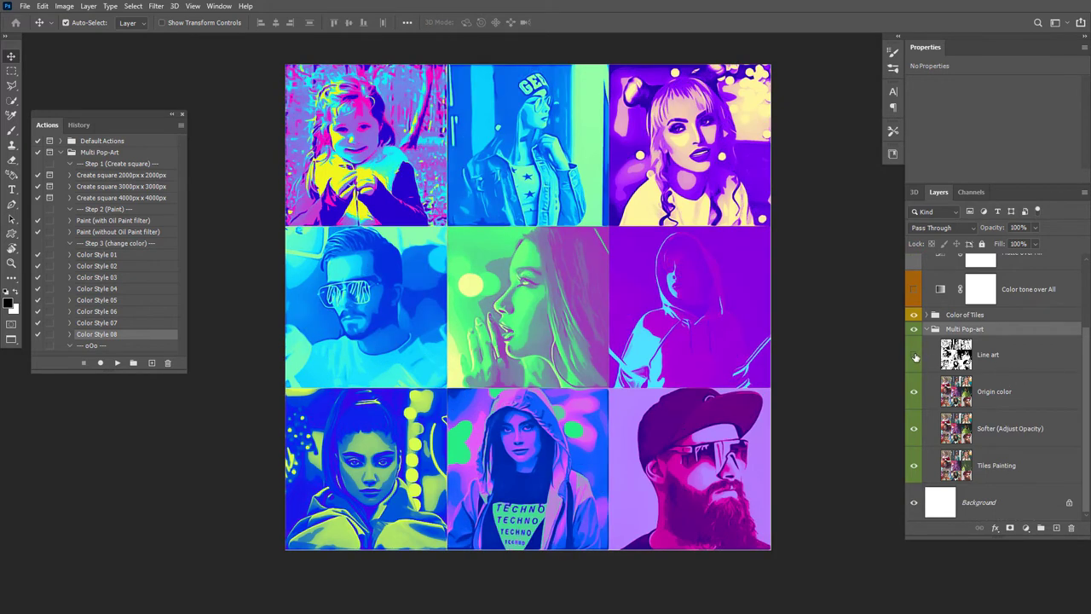
click(915, 356)
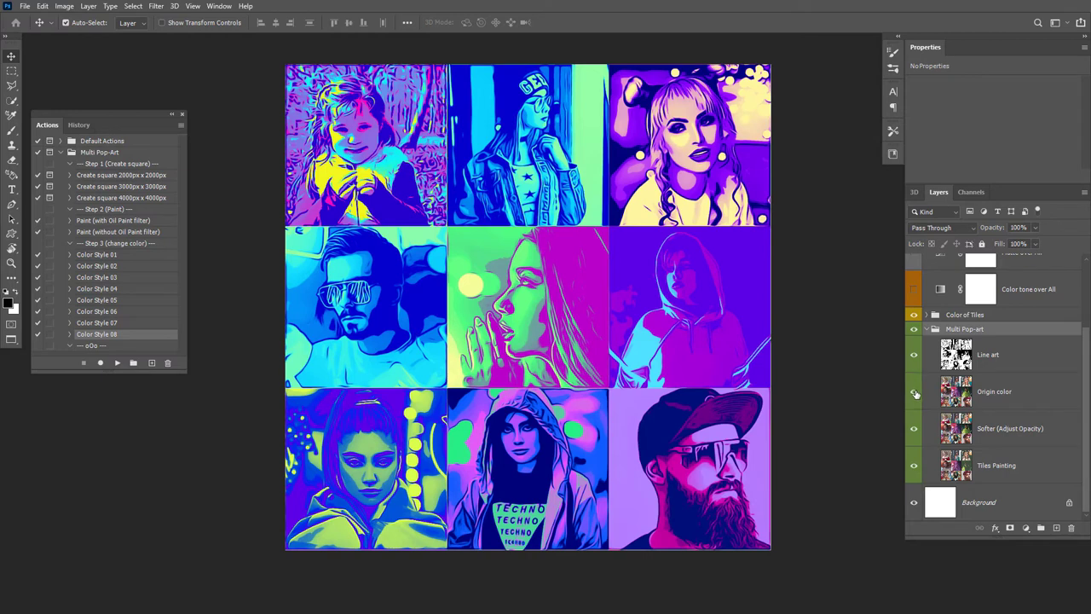
Toggle the per-tile colour layers off and on to compare with natural tones
drag(1086, 405, 1080, 356)
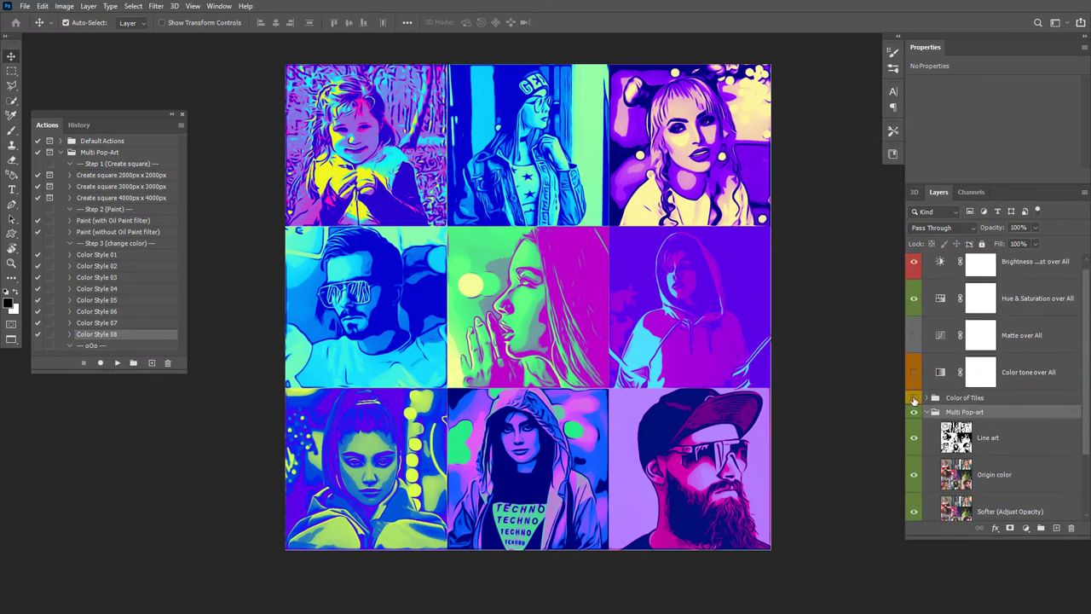
click(914, 399)
scroll(1087, 376, down, 3)
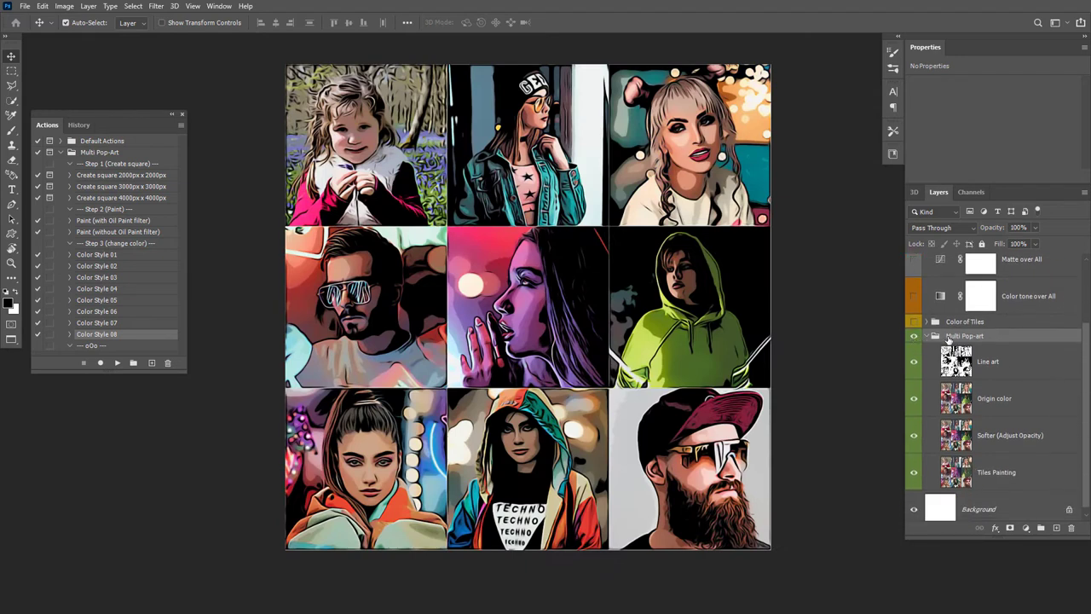
click(914, 321)
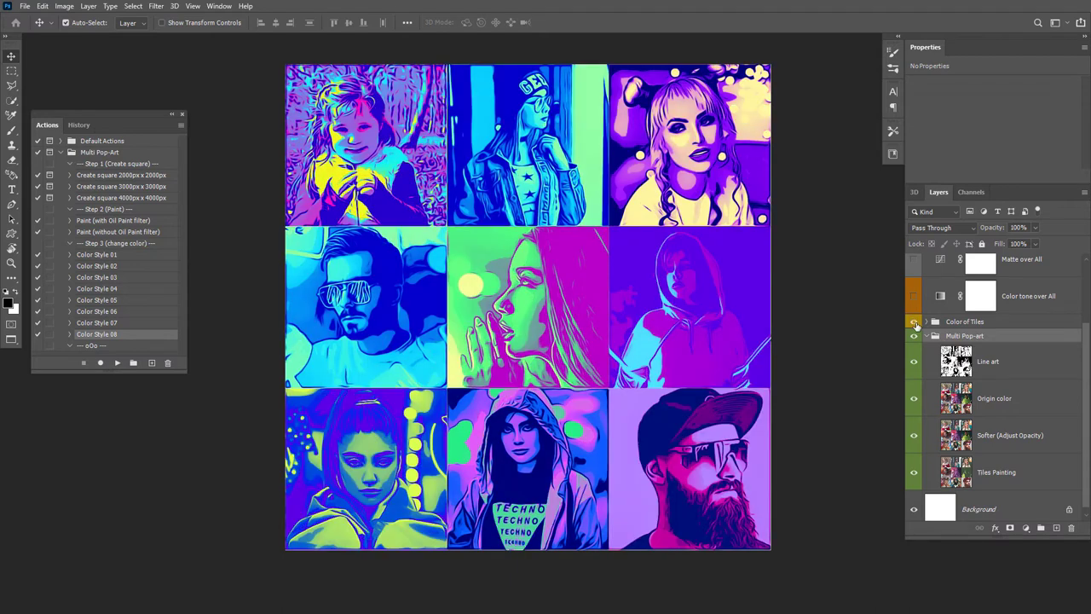
click(914, 322)
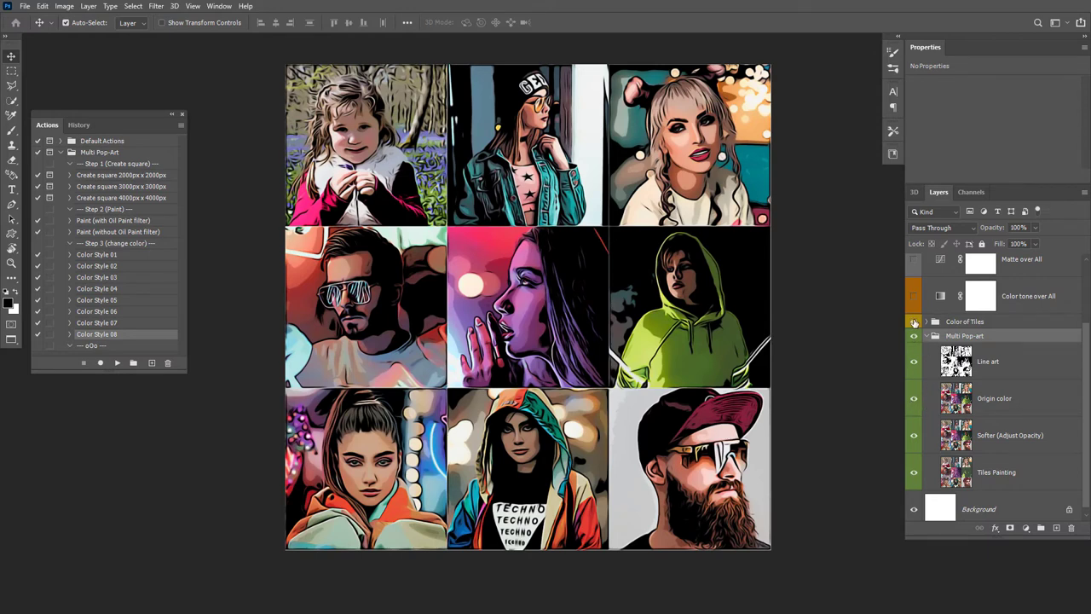
click(914, 322)
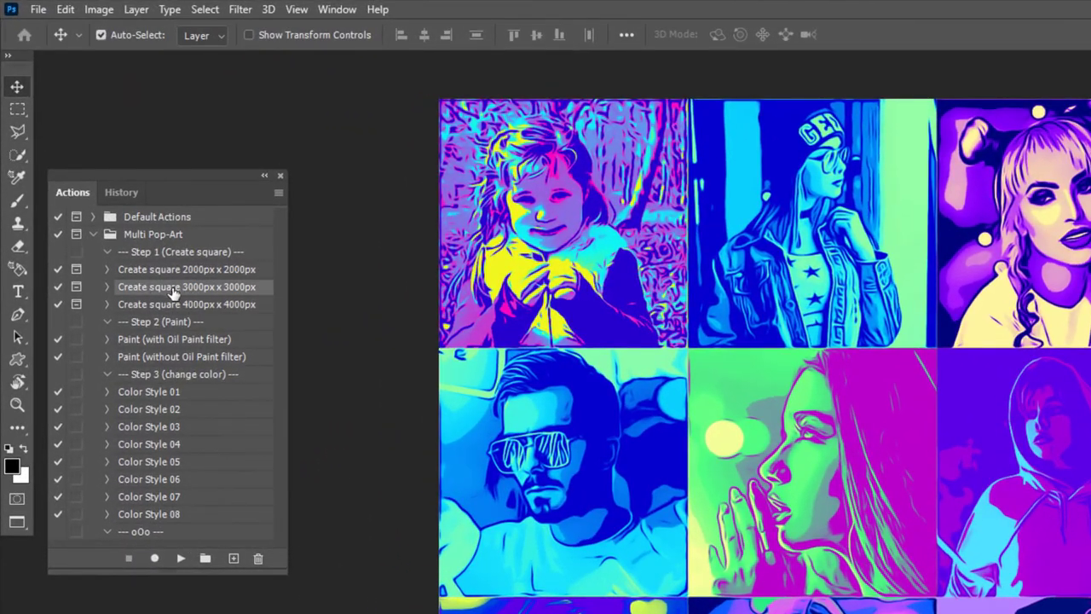
Run the 'Create square 3000px x 3000px' action and build a Contact Sheet II from the 9 photos folder
click(181, 560)
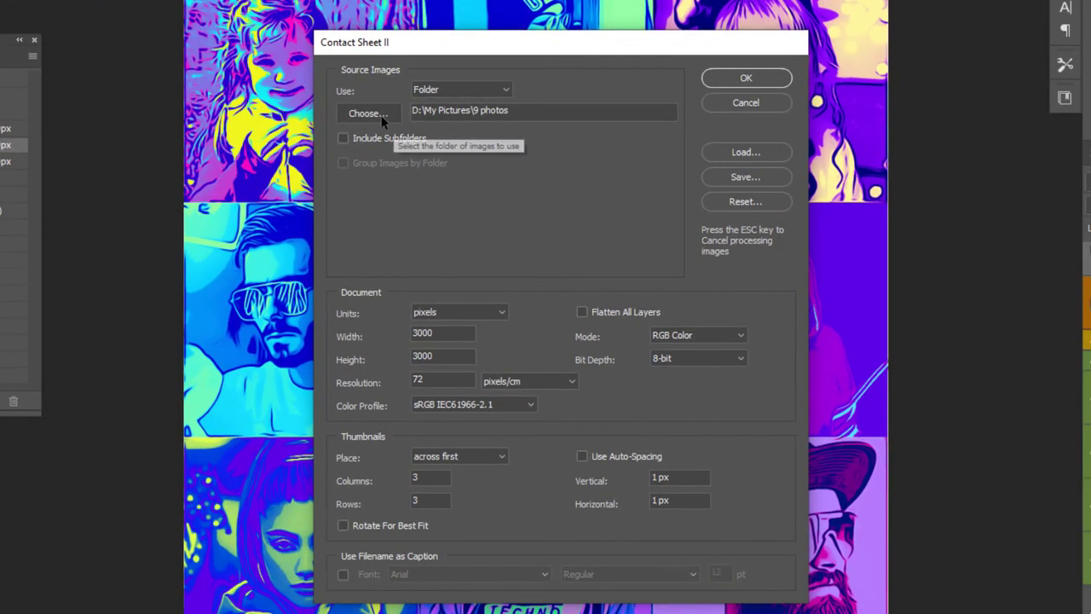
click(460, 159)
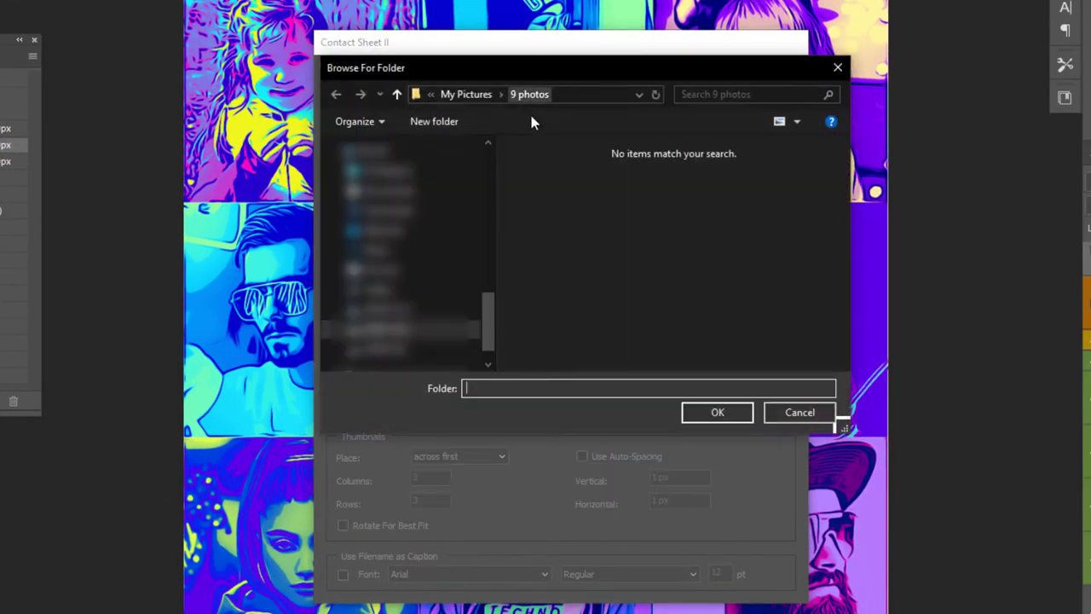
click(717, 412)
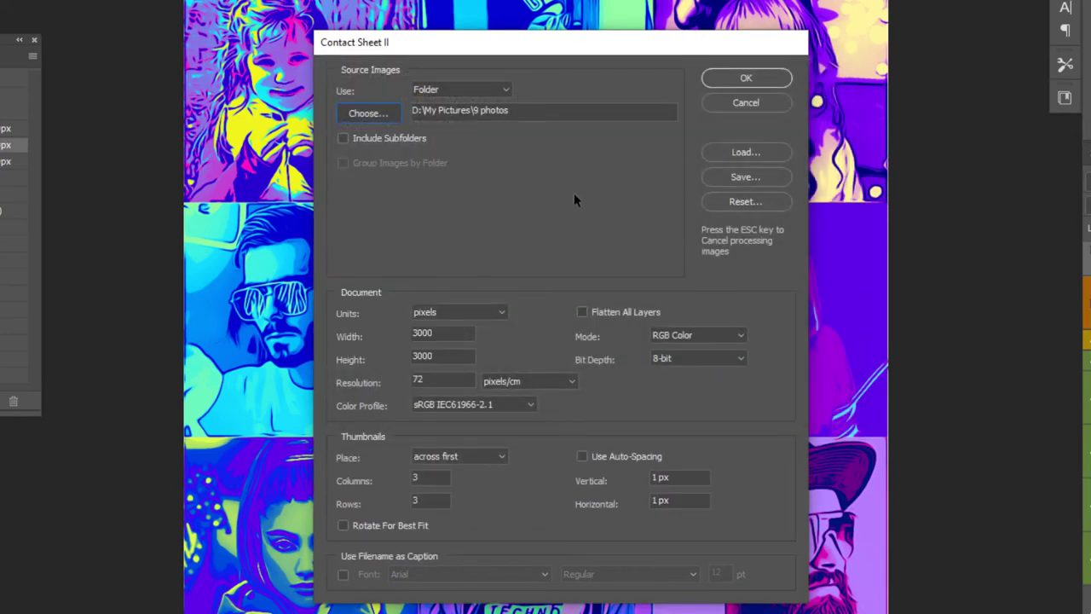
click(743, 77)
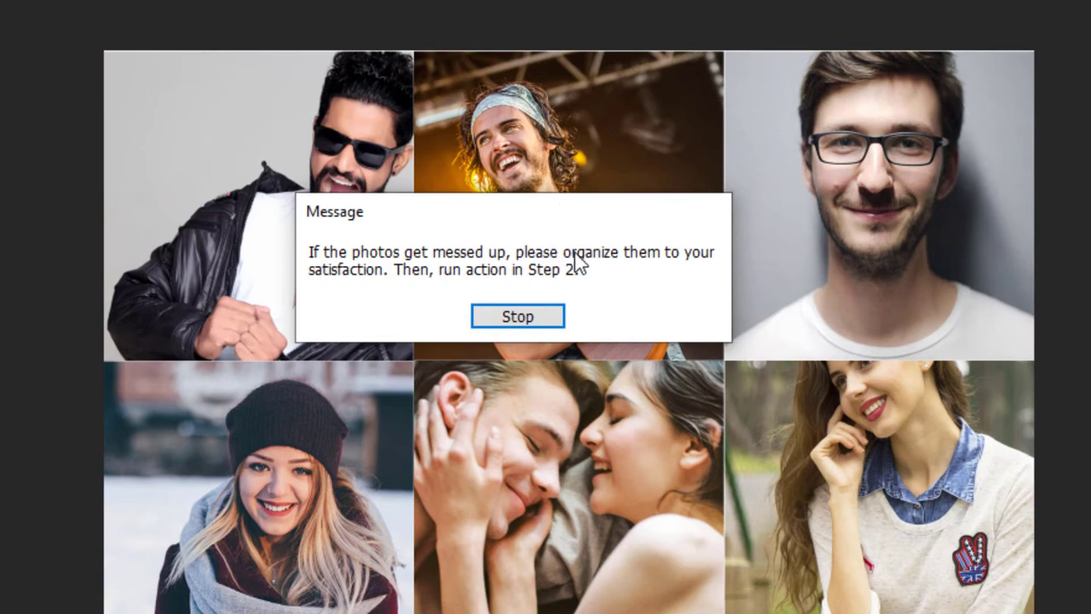
Dismiss the rearrange message and fit the top-left, guitarist and bearded-man photos into their cells
click(516, 317)
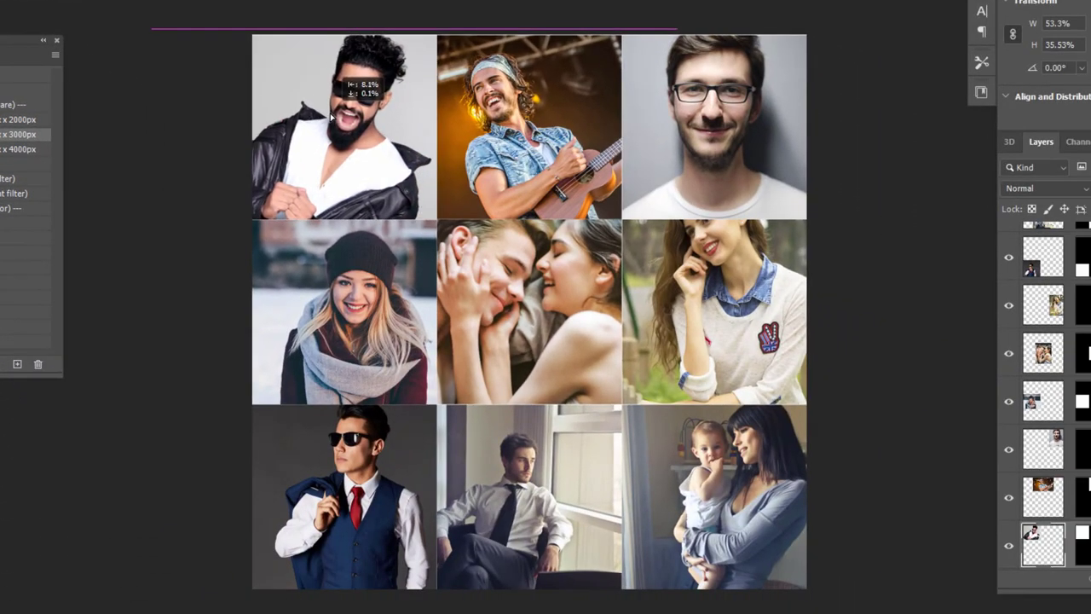
drag(309, 117, 424, 122)
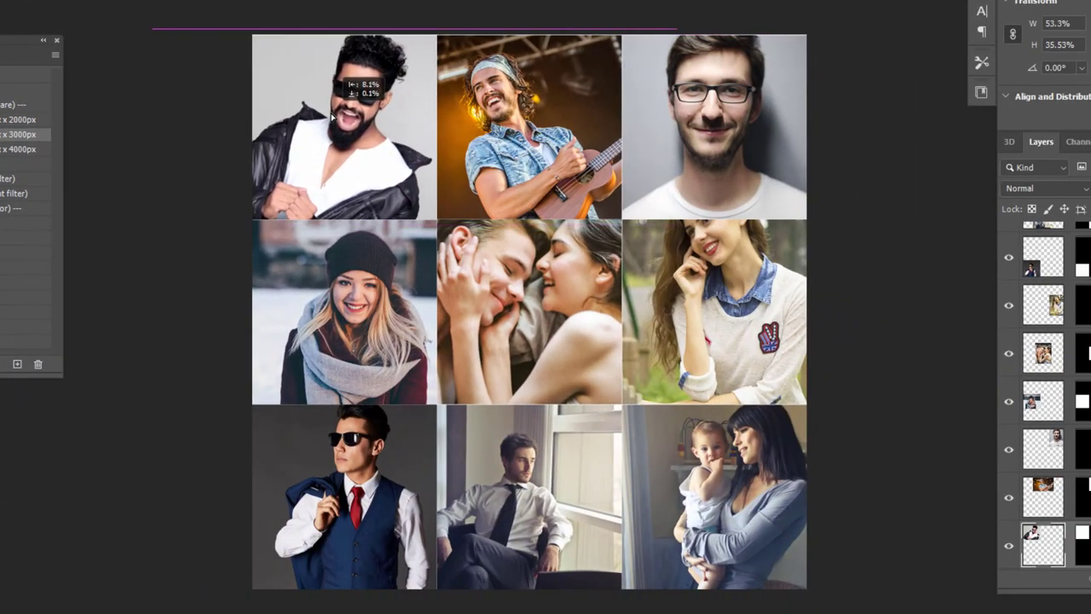
drag(541, 146, 524, 137)
drag(710, 127, 704, 137)
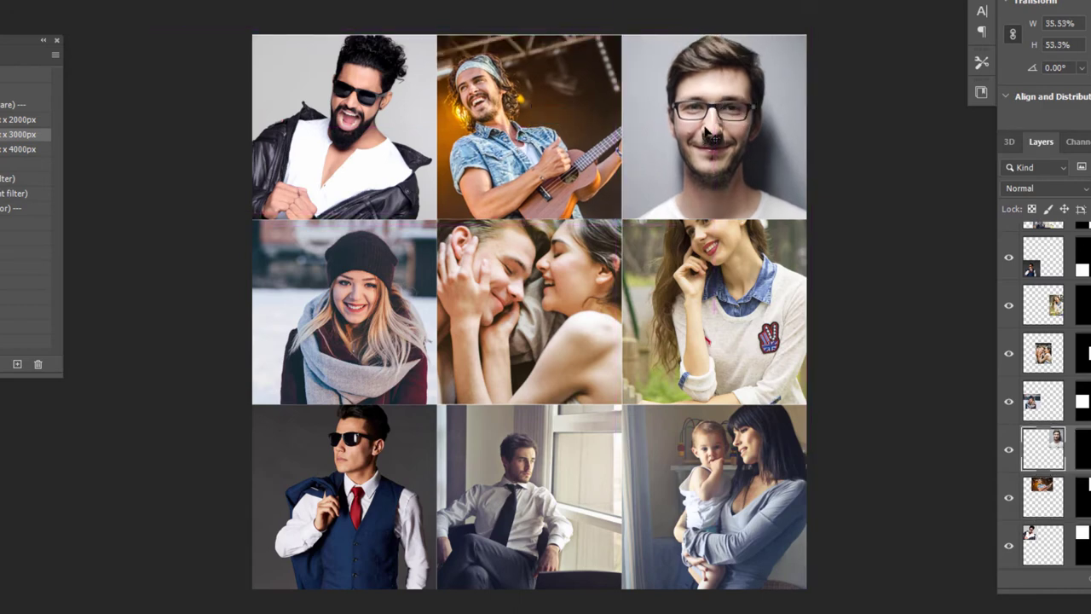
click(562, 290)
Nudge the couple, woman and vest-man photos into their grid cells
drag(563, 294, 563, 302)
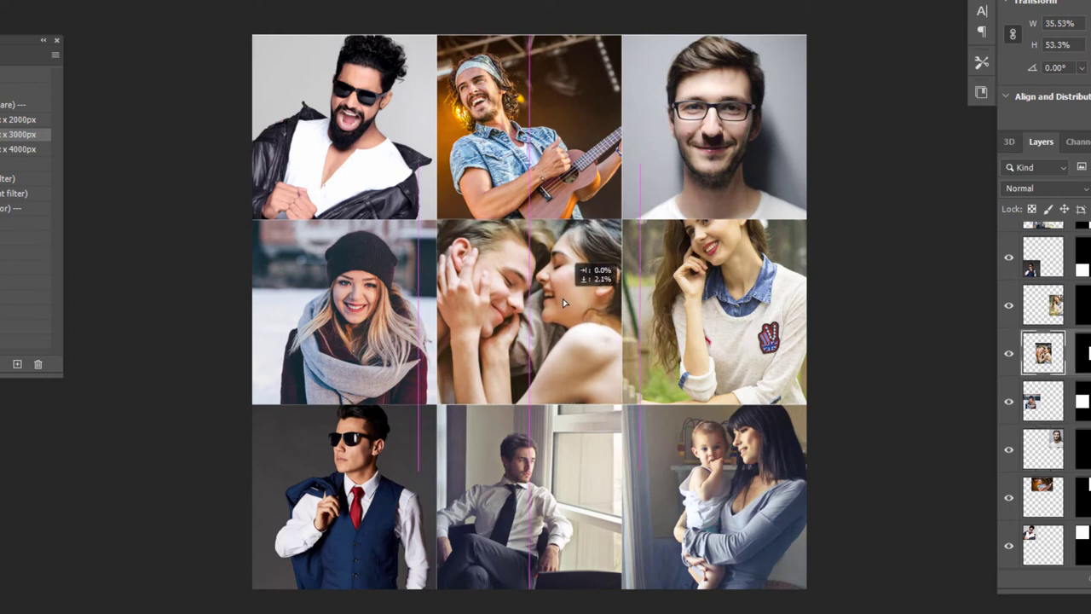
mouse_move(704, 306)
mouse_down()
mouse_move(702, 333)
mouse_move(721, 357)
mouse_up()
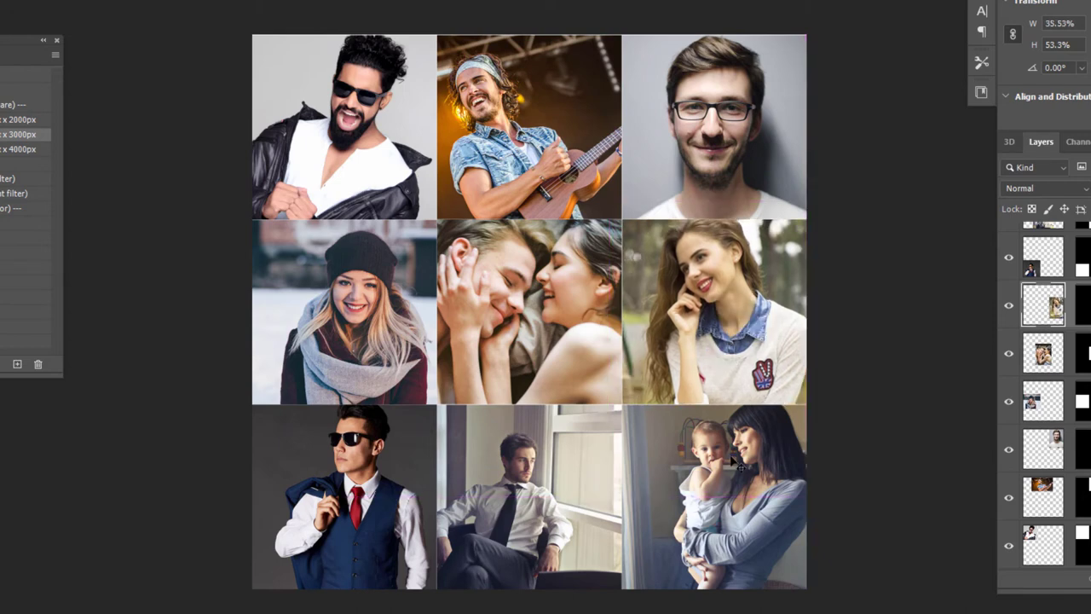
drag(392, 456, 376, 465)
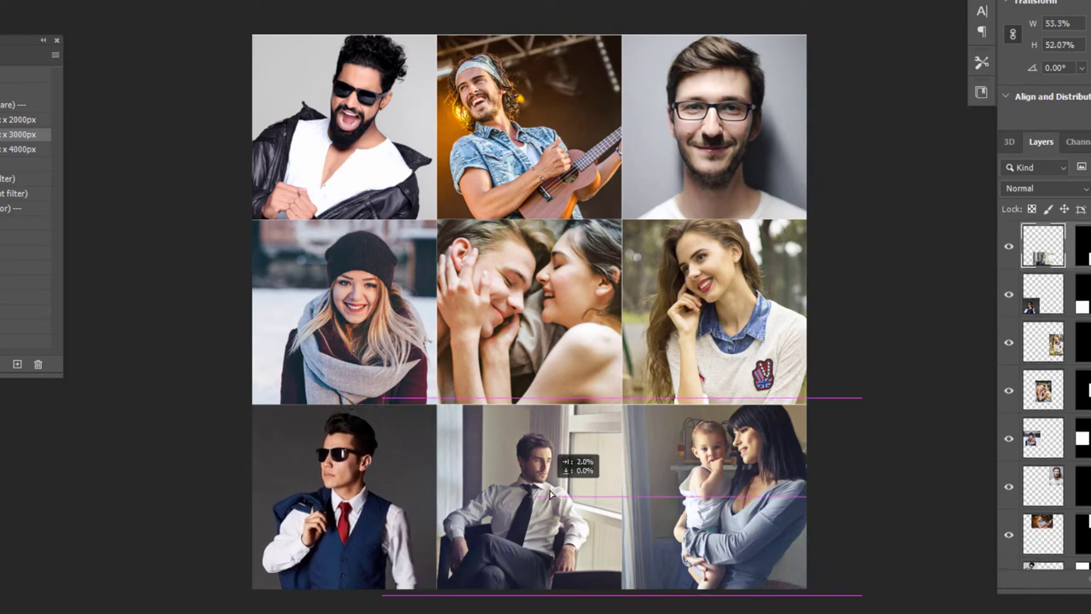
drag(555, 492, 575, 485)
Place the seated-man and mother-and-child photos, then play 'Paint (without Oil Paint filter)' on the grid
click(679, 495)
drag(768, 480, 754, 484)
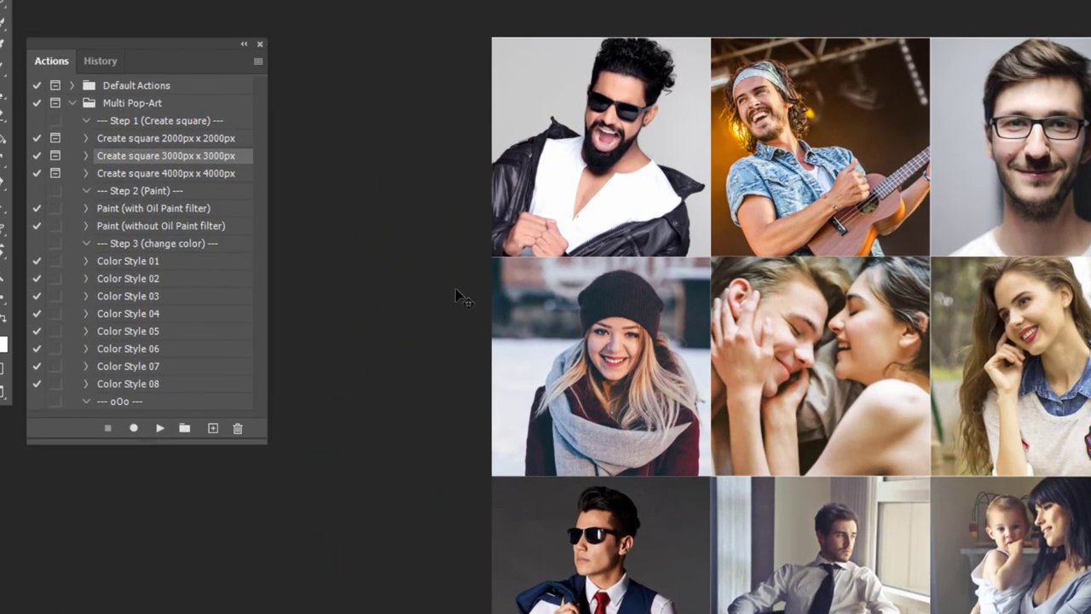
click(141, 227)
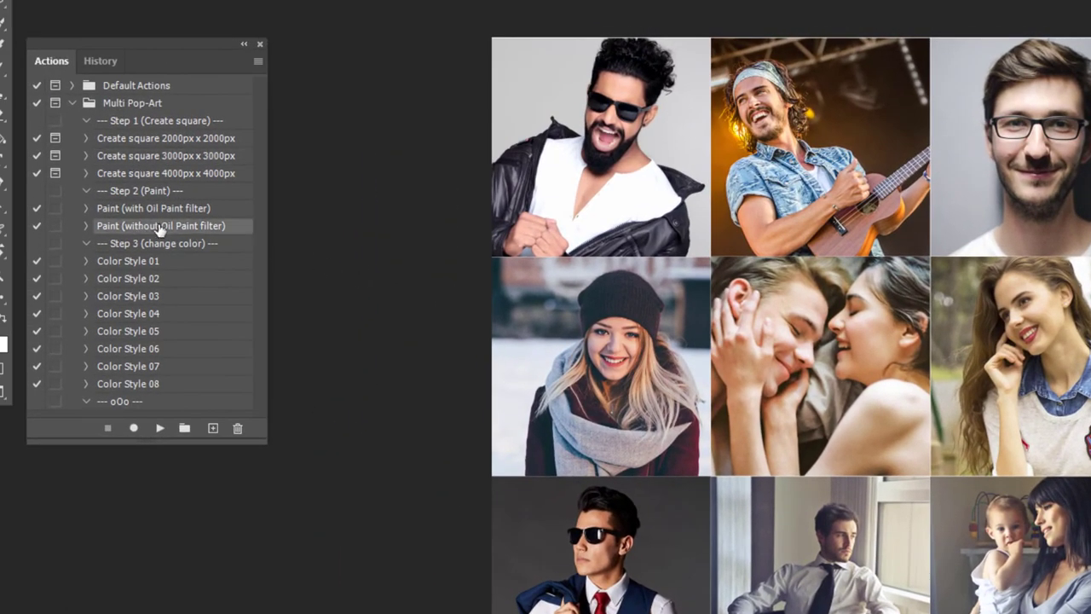
click(159, 428)
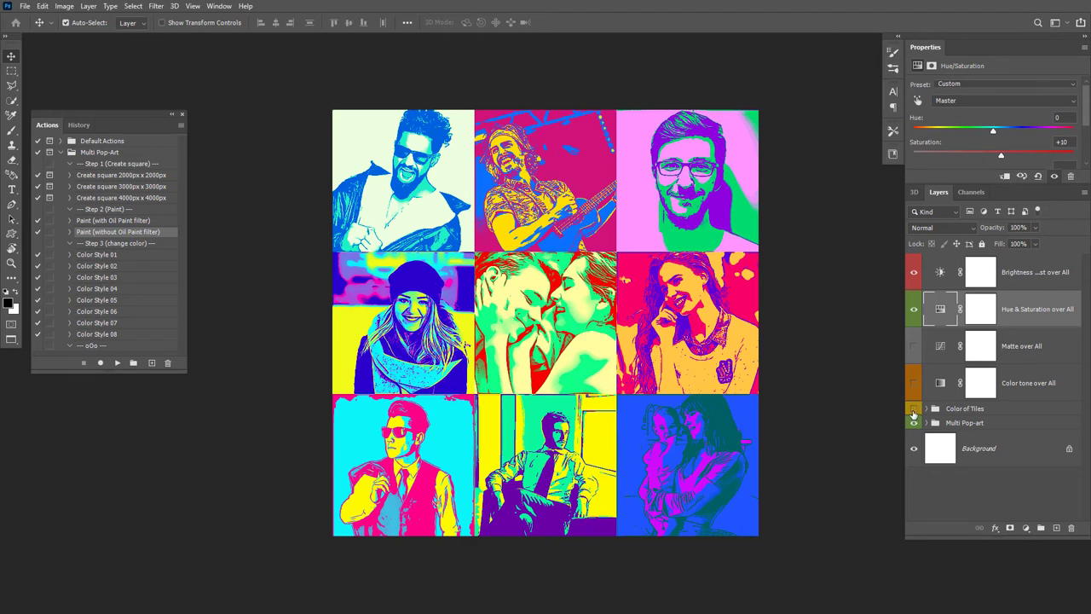
Toggle the Color of Tiles group to compare, then apply Color Style 02
click(914, 409)
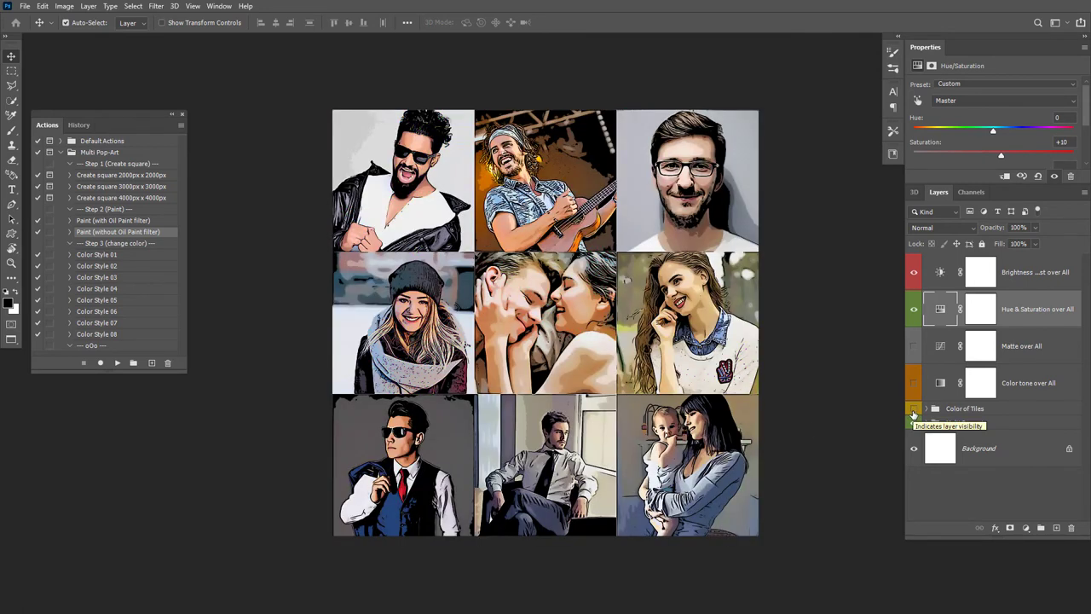
click(914, 409)
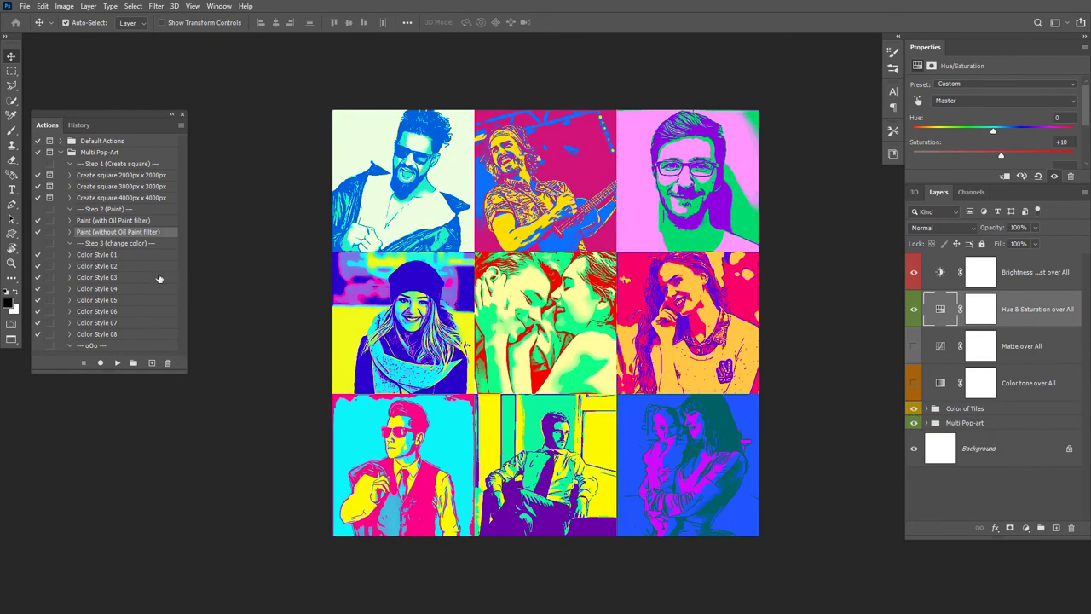
click(109, 267)
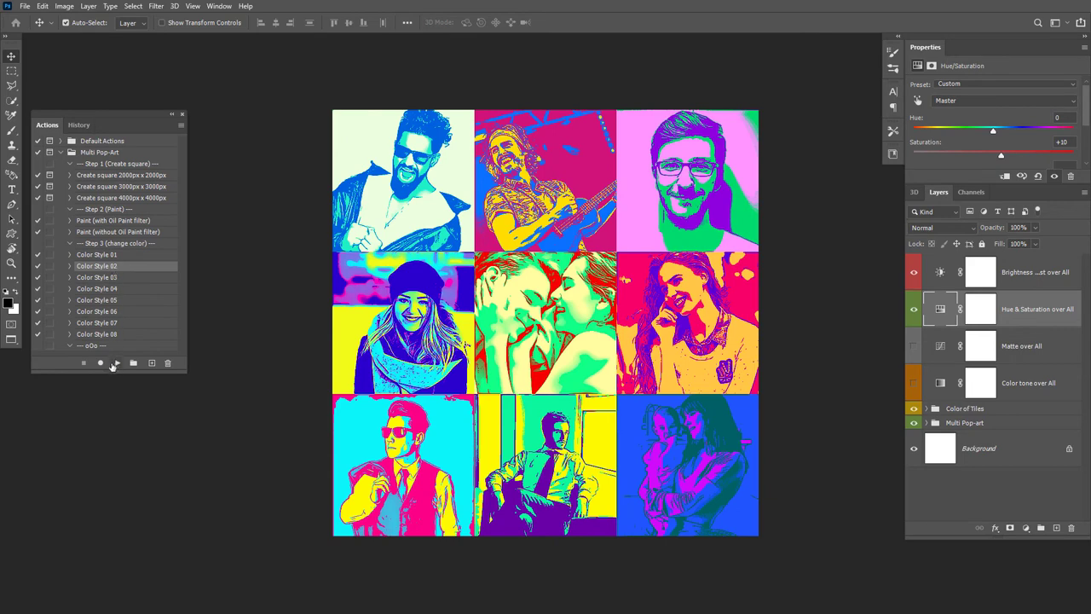
click(117, 364)
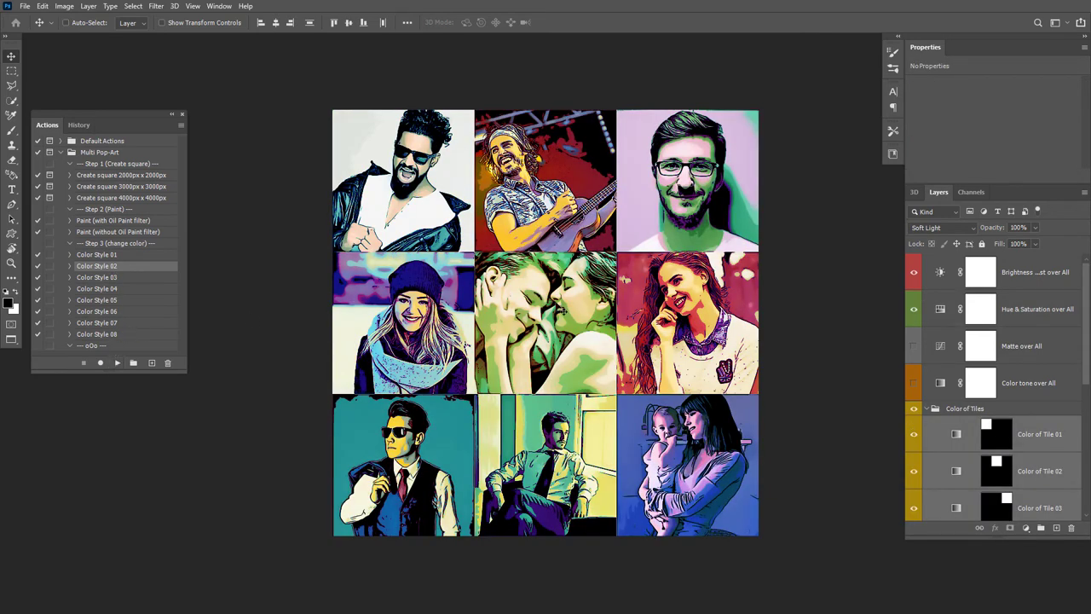
Zoom in and apply Color Style 03 to the tiles
key(ctrl+plus)
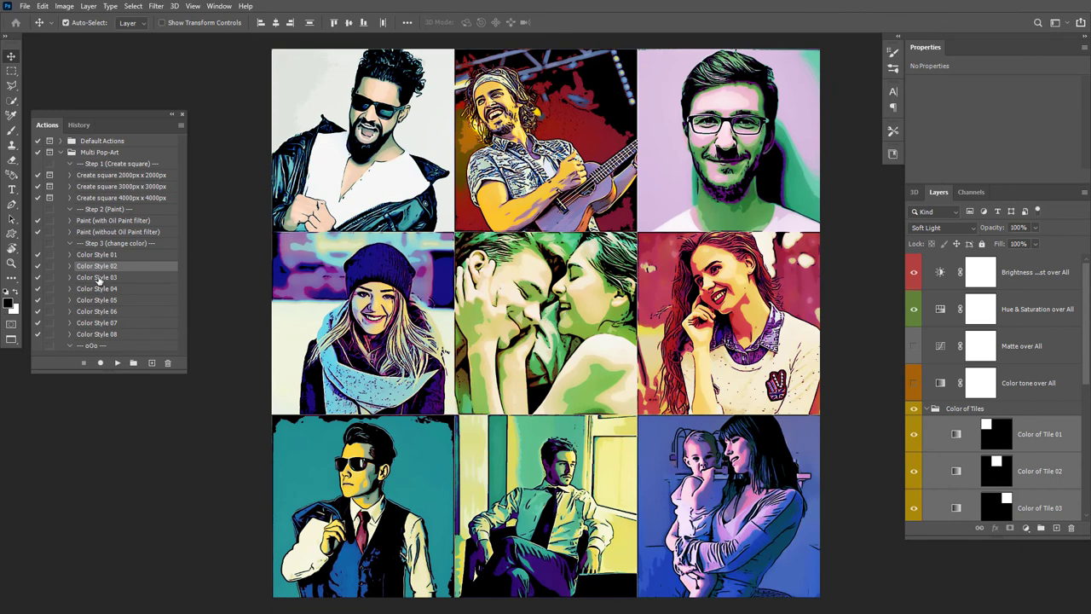
click(96, 278)
click(117, 363)
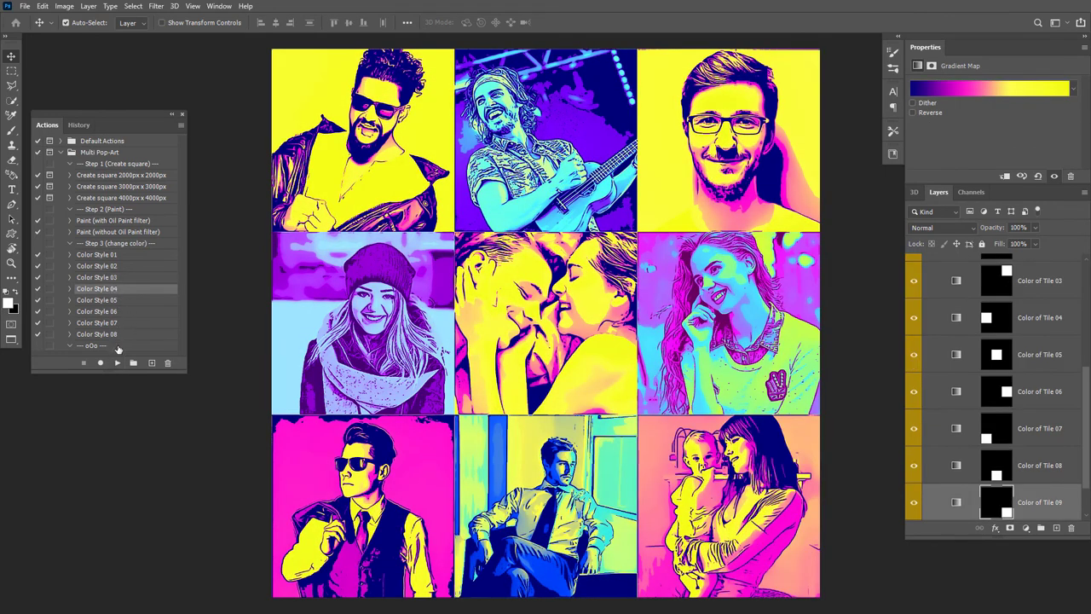
Try Color Styles 04, 05 and 06 on the tiles
click(116, 363)
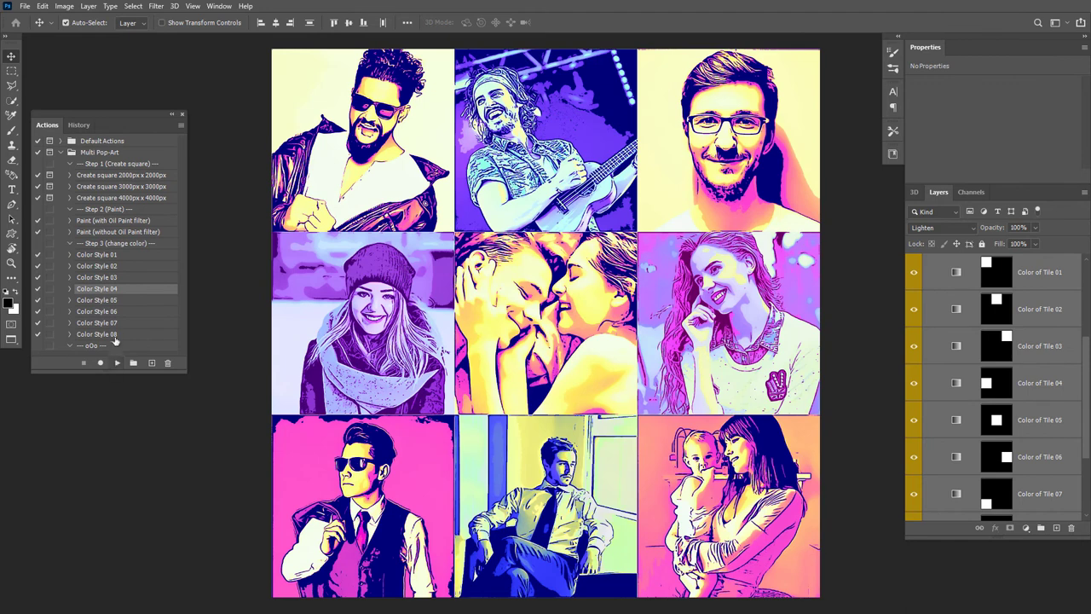
click(117, 302)
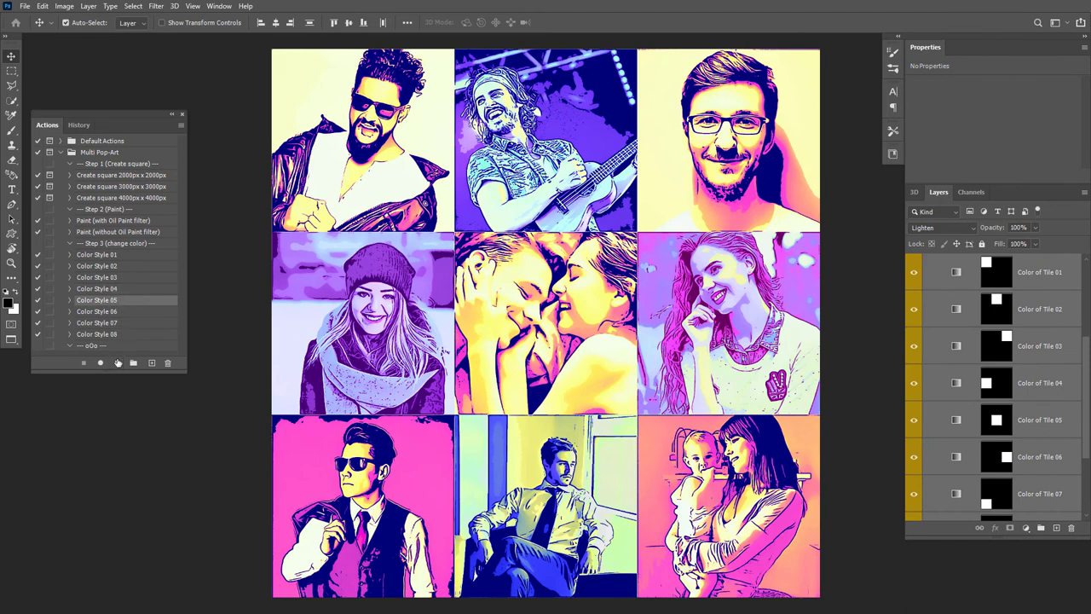
click(116, 363)
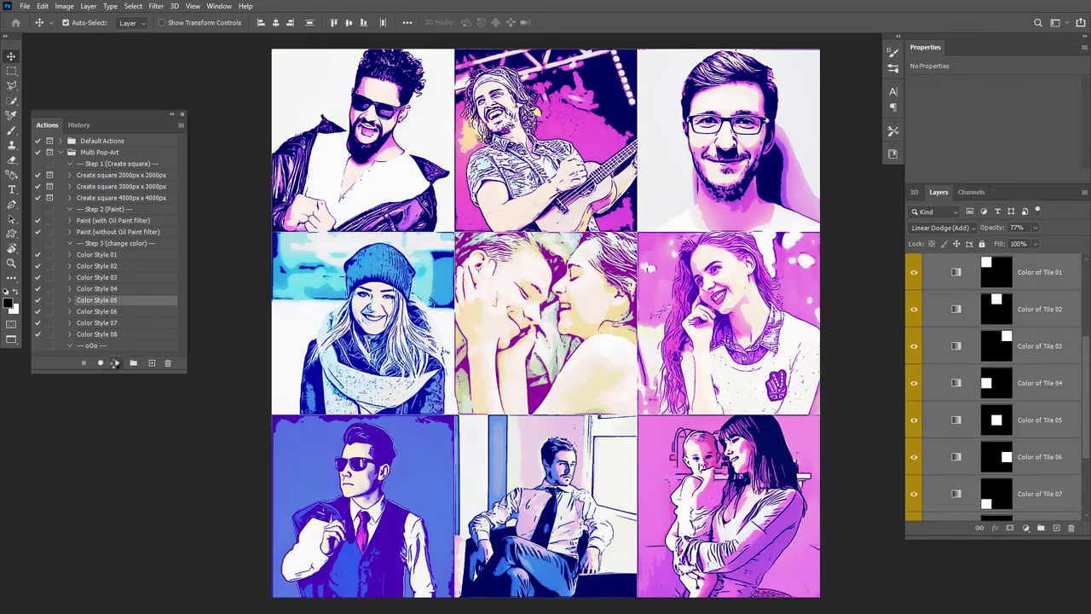
click(112, 312)
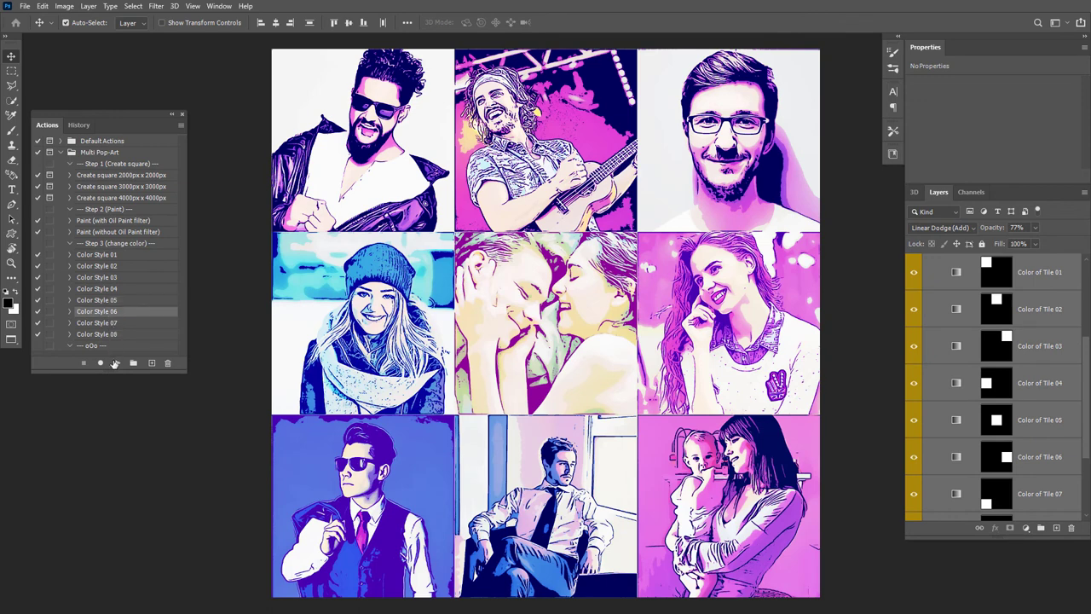
click(117, 363)
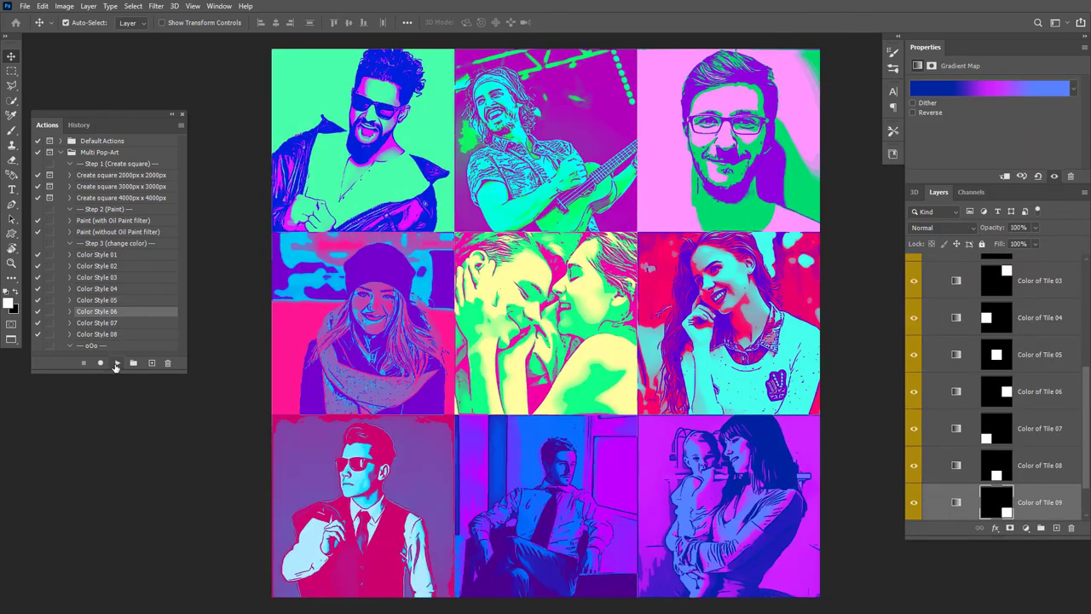
Try Color Style 07, then settle on Color Style 08 for the grid
click(97, 322)
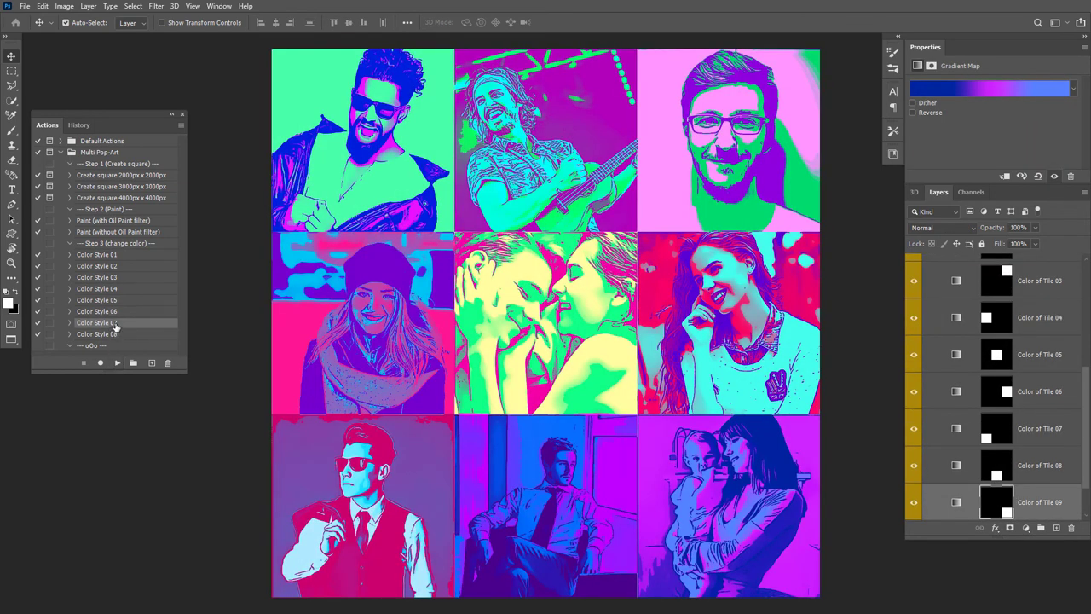
click(117, 363)
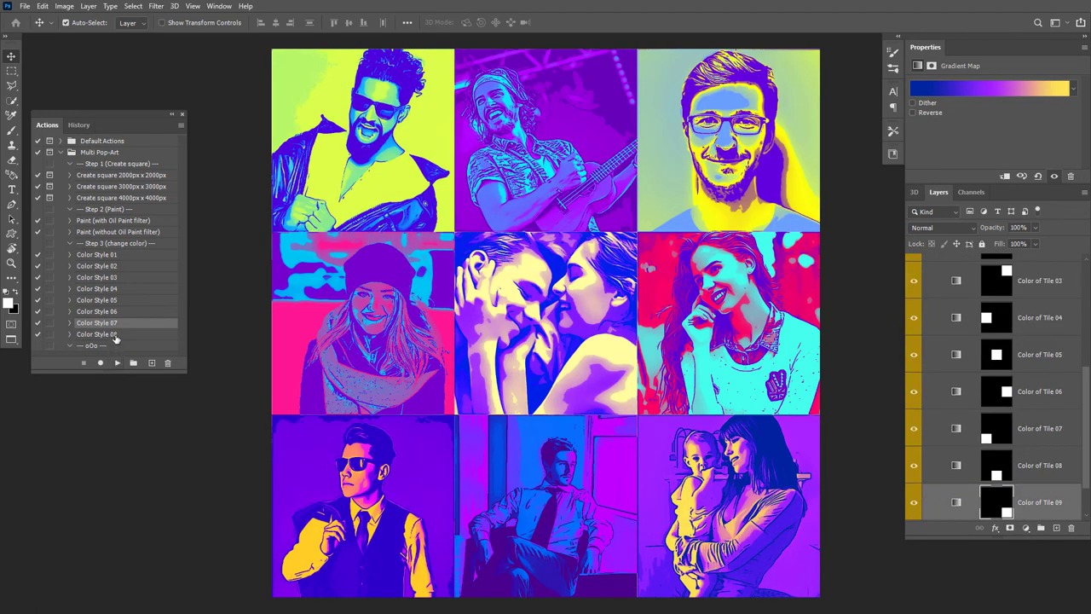
click(114, 335)
click(117, 363)
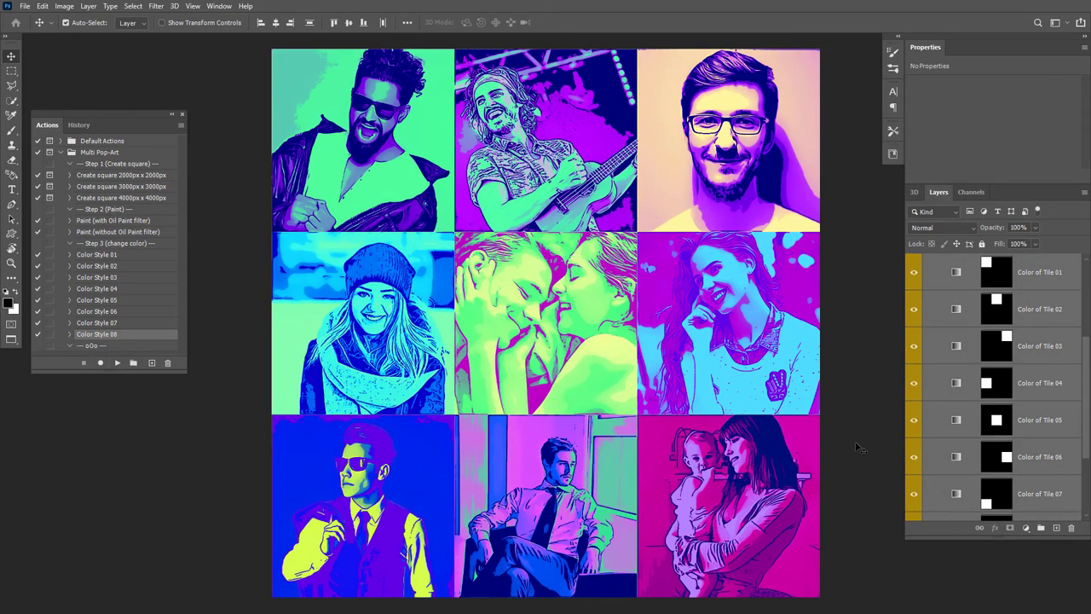
Select the Color of Tile 05 gradient map and open the MuPoa gradient presets
scroll(1085, 390, down, 1)
scroll(1085, 390, down, 1)
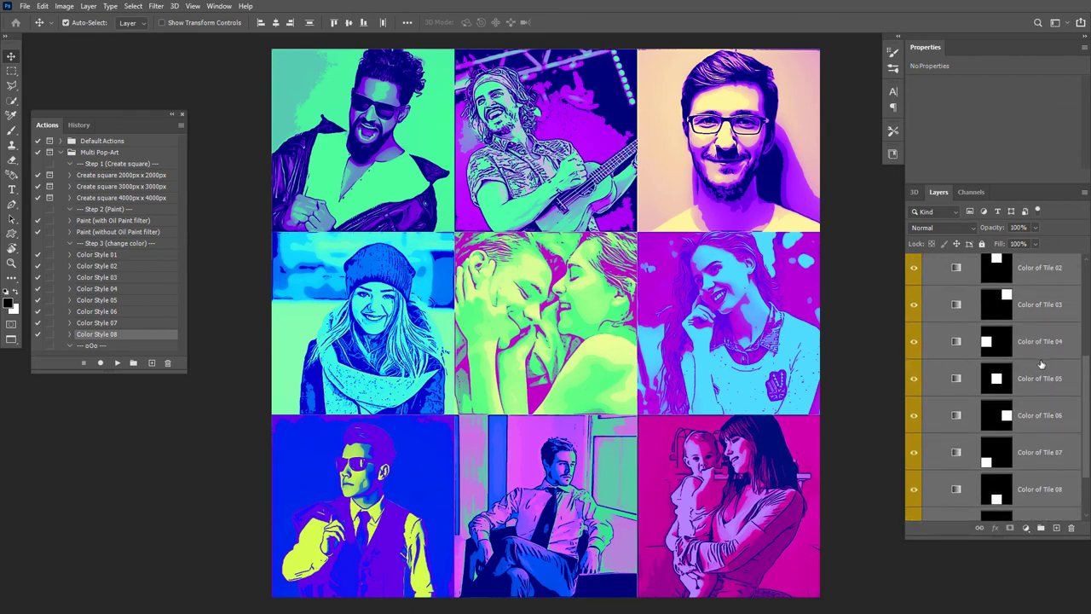
click(956, 380)
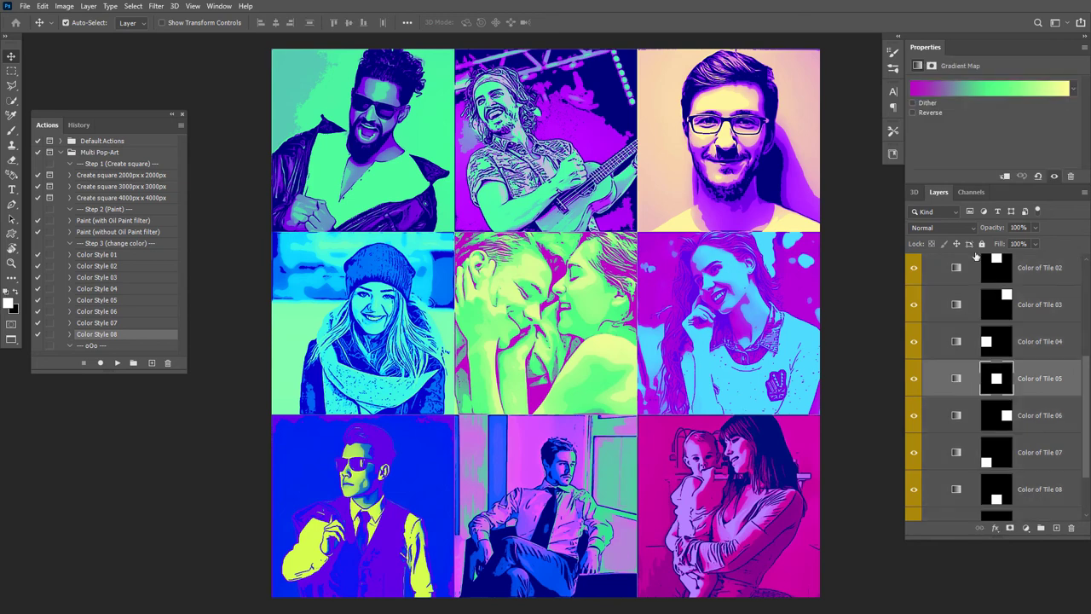
click(987, 94)
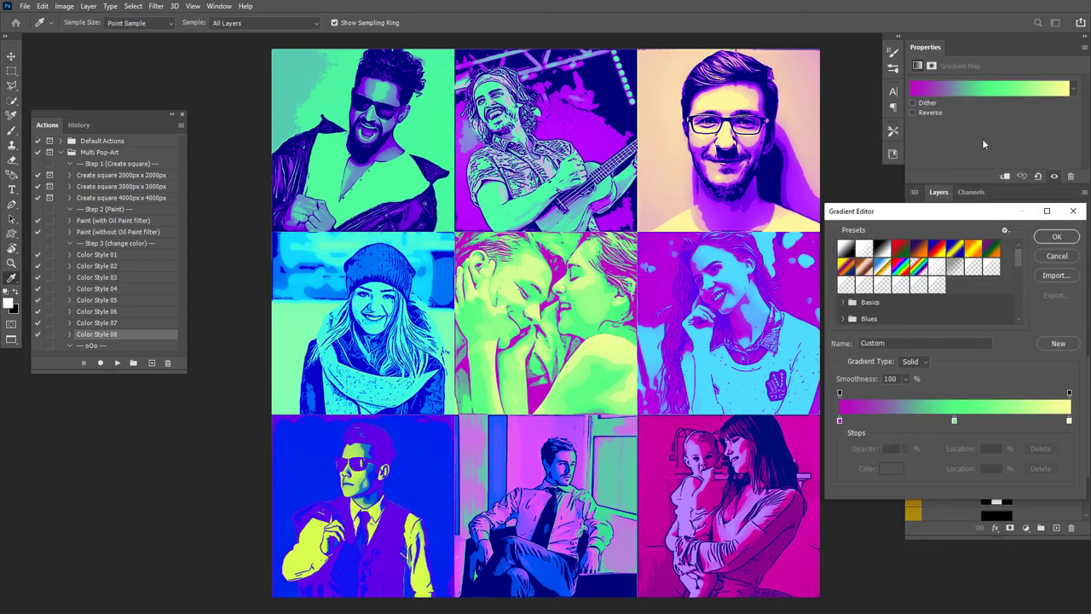
drag(1018, 261, 1015, 312)
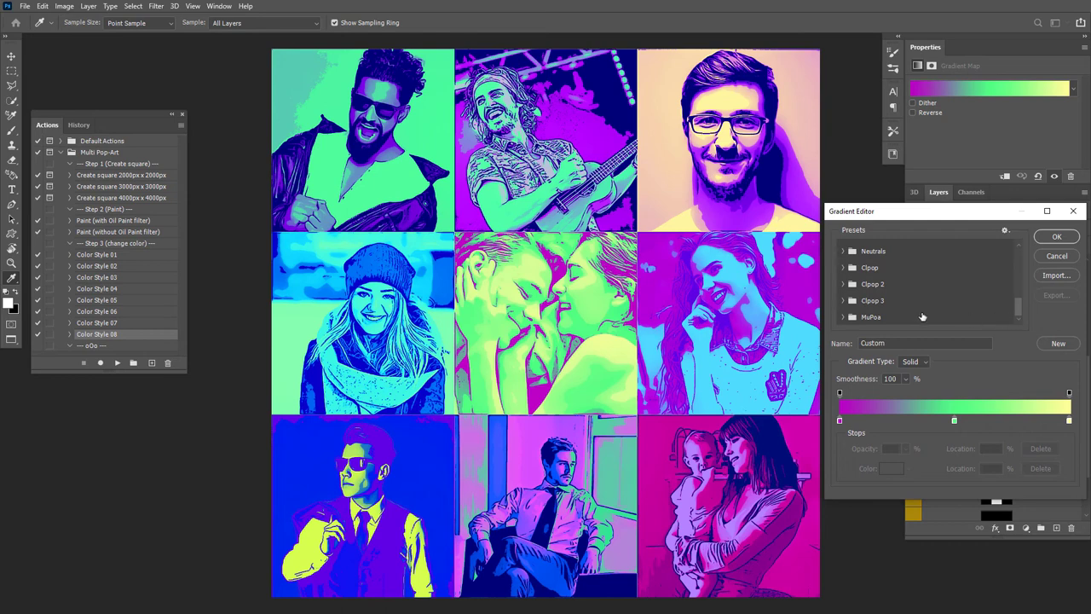
click(844, 317)
Try PA17, PA08 and PA09, then apply PA15 to the centre tile and confirm
scroll(1015, 298, down, 5)
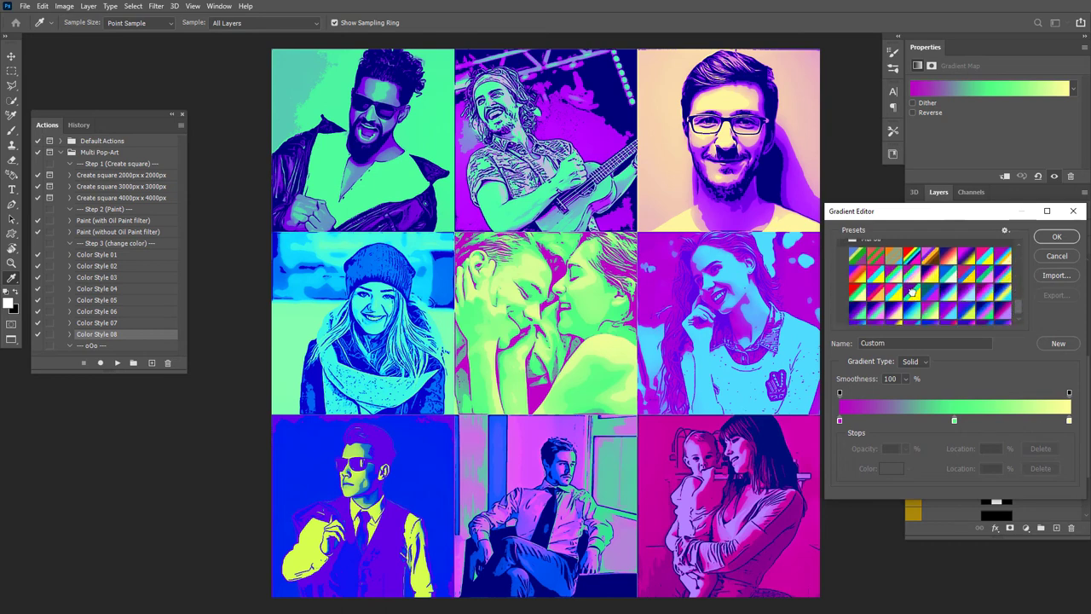
click(914, 294)
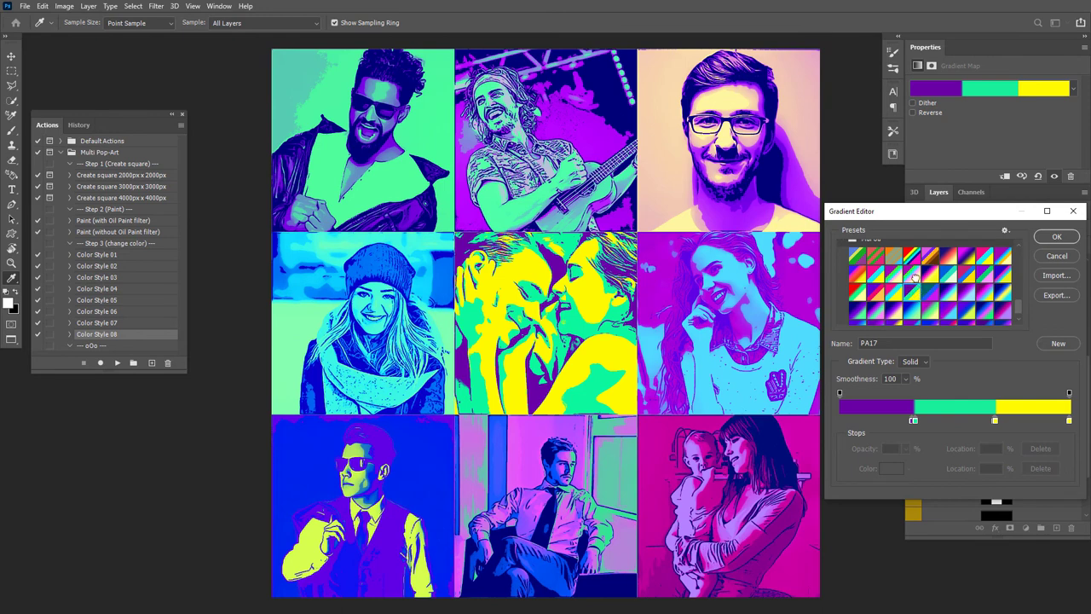
click(915, 275)
click(933, 279)
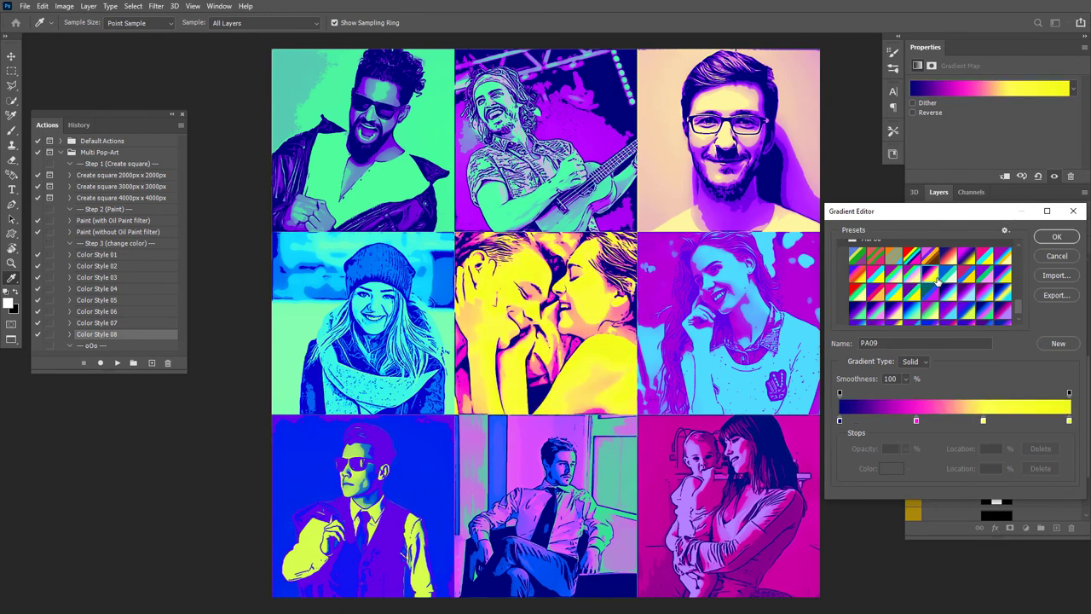
click(870, 294)
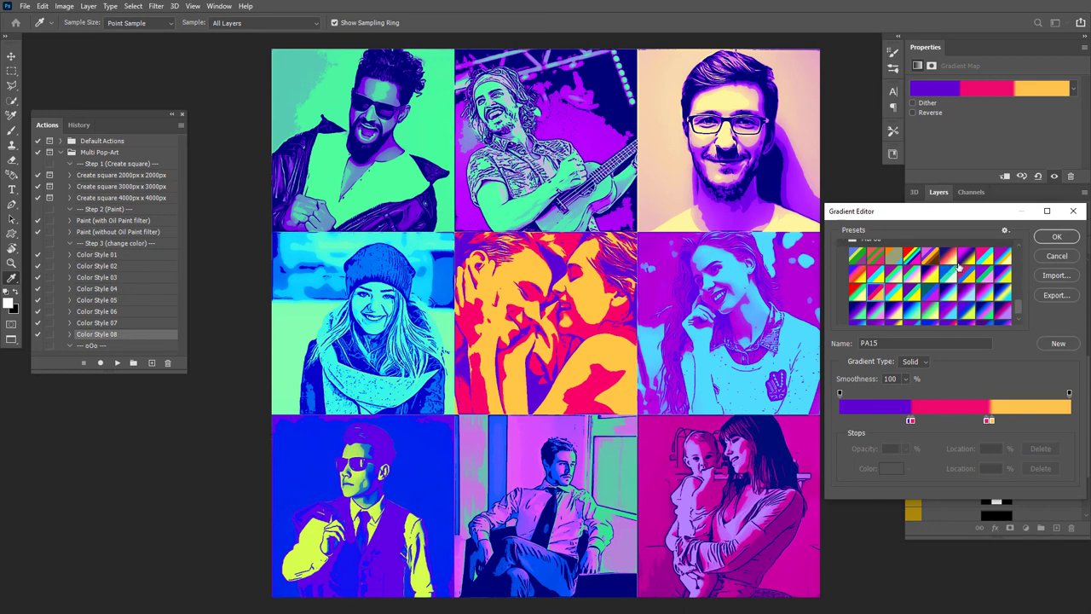
click(1048, 239)
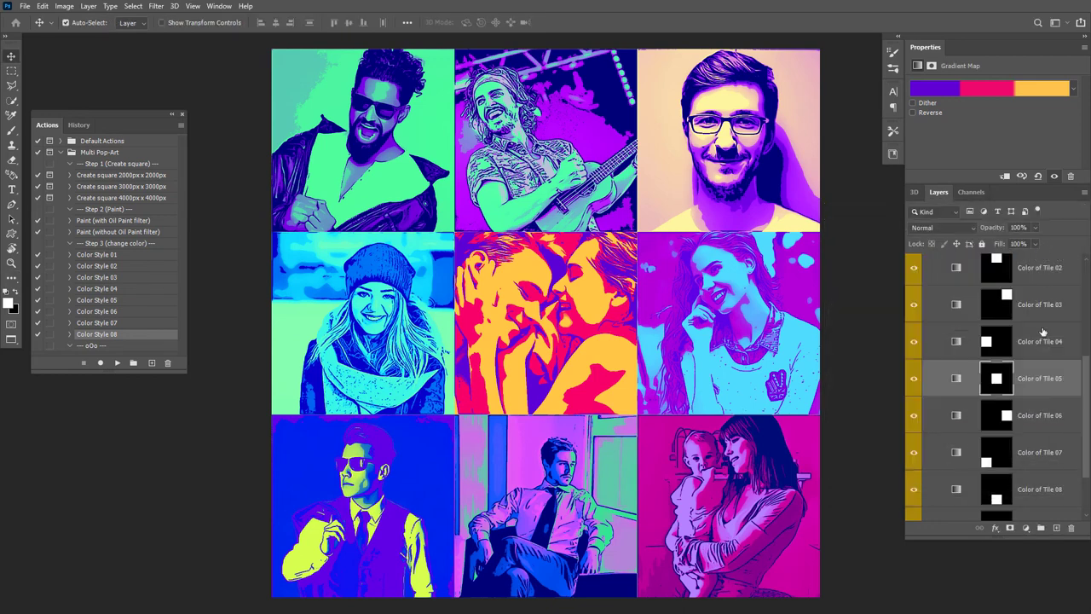
Select the Color of Tile 01 gradient map and open the MuPoa gradient presets
drag(1085, 389, 1086, 401)
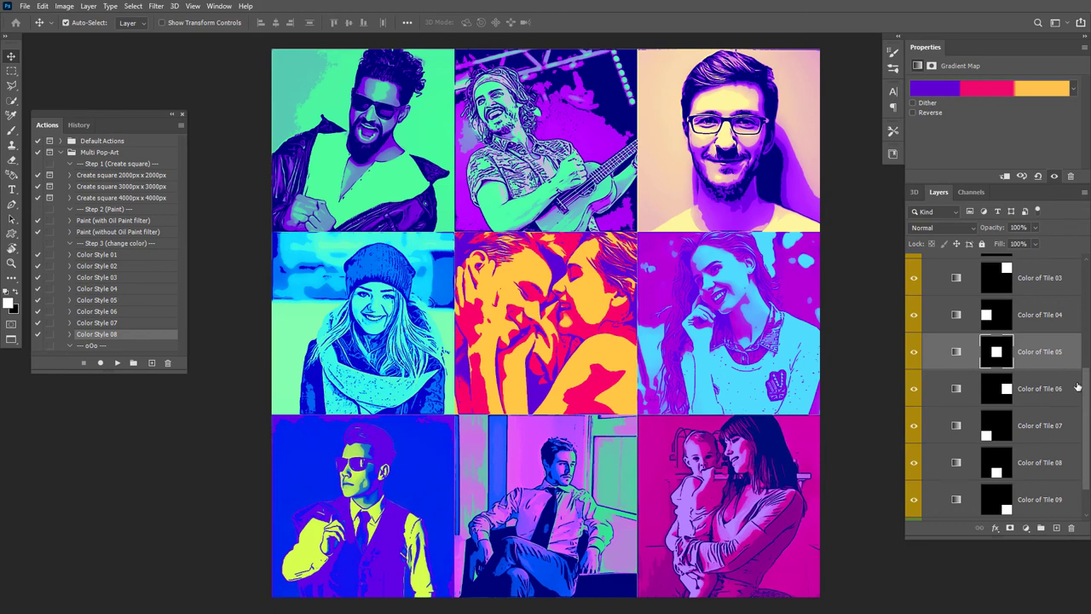
scroll(1007, 376, up, 2)
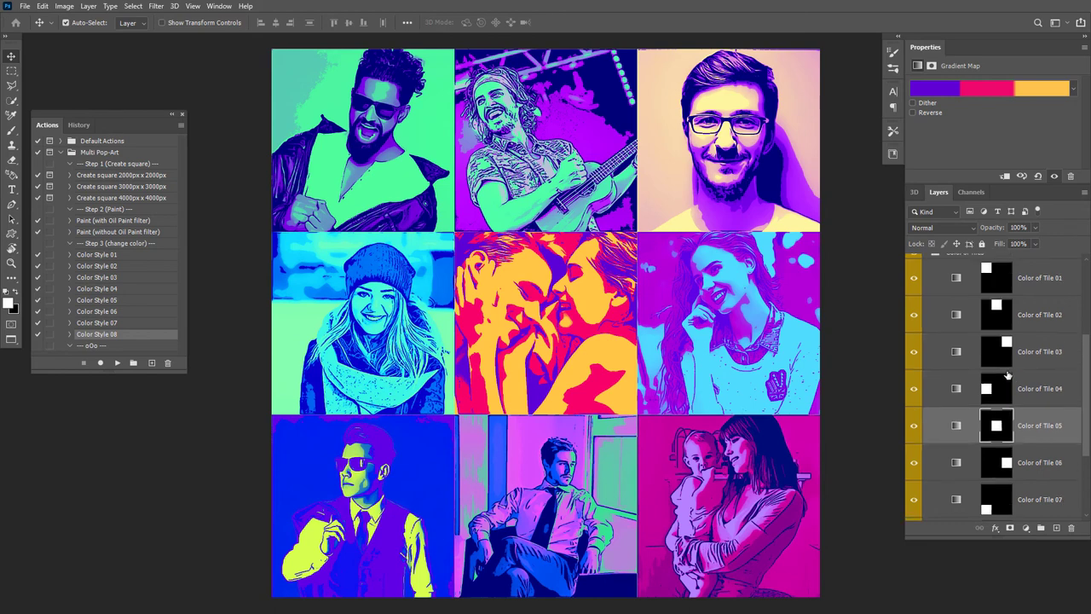
scroll(1008, 375, up, 2)
click(957, 356)
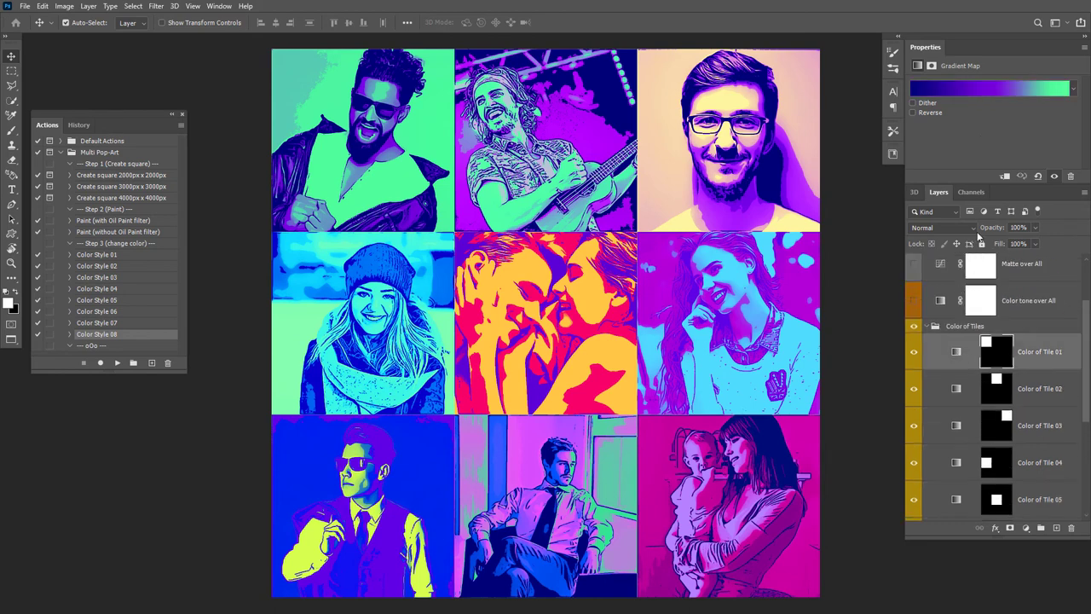
click(988, 93)
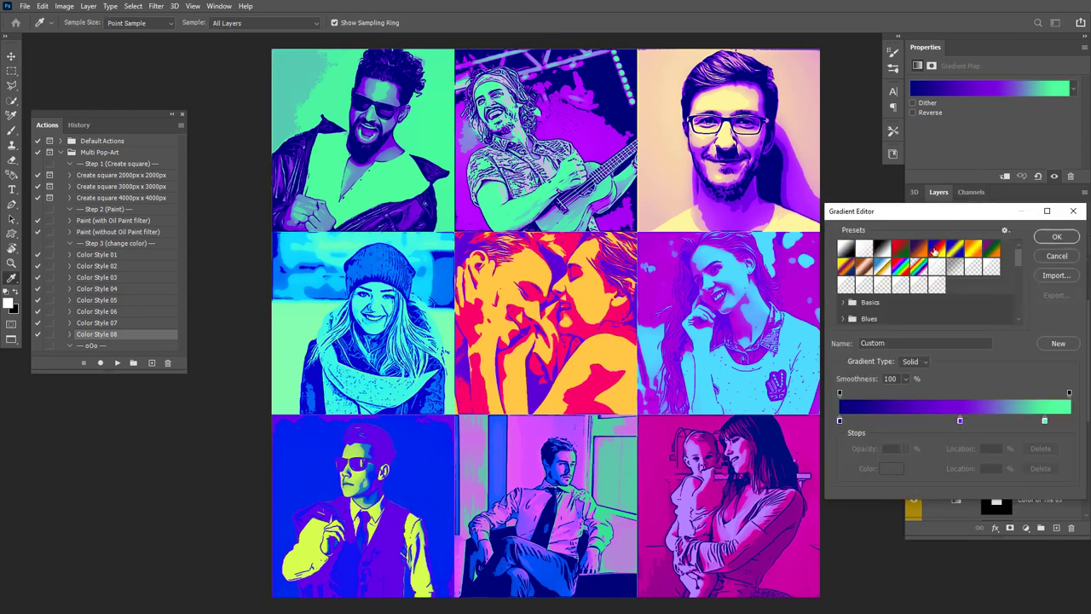
drag(1016, 260, 1018, 317)
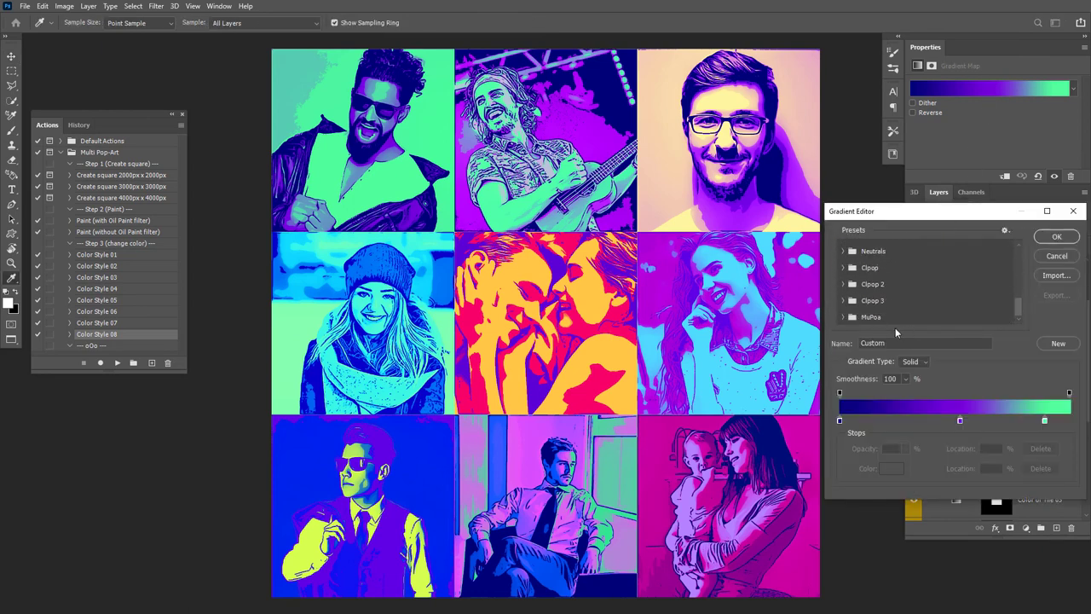
click(846, 317)
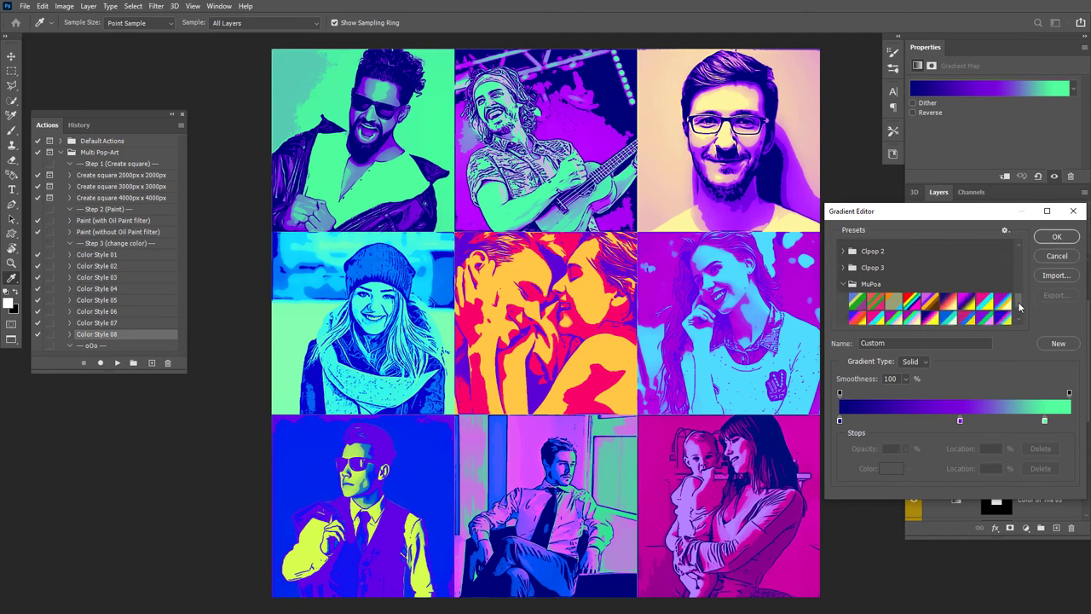
Apply the PA20 gradient to the top-left tile and close the editor
drag(1021, 298, 1020, 313)
click(989, 284)
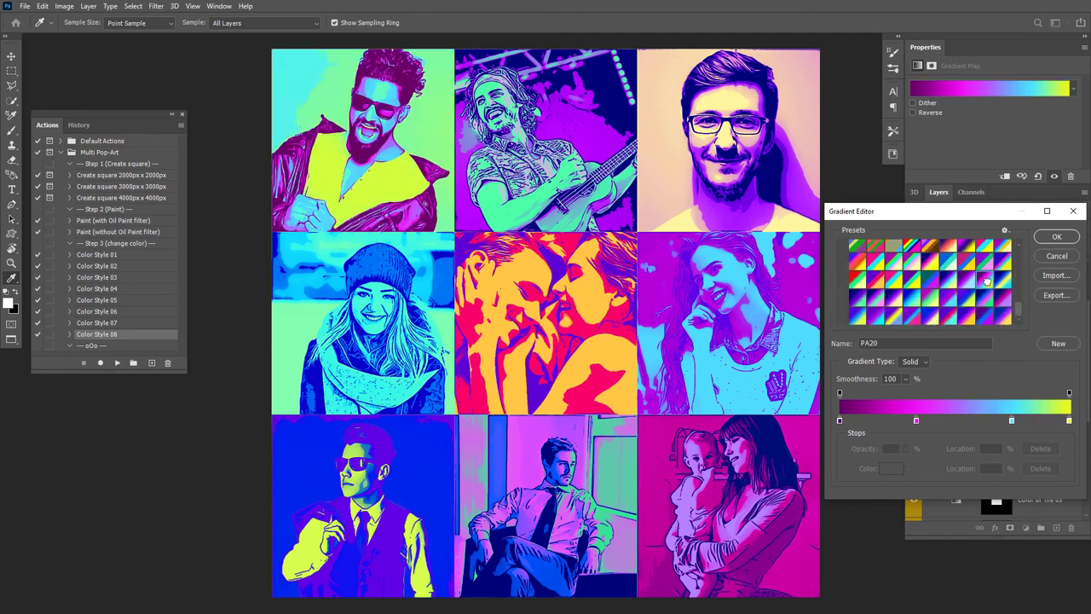
click(1057, 238)
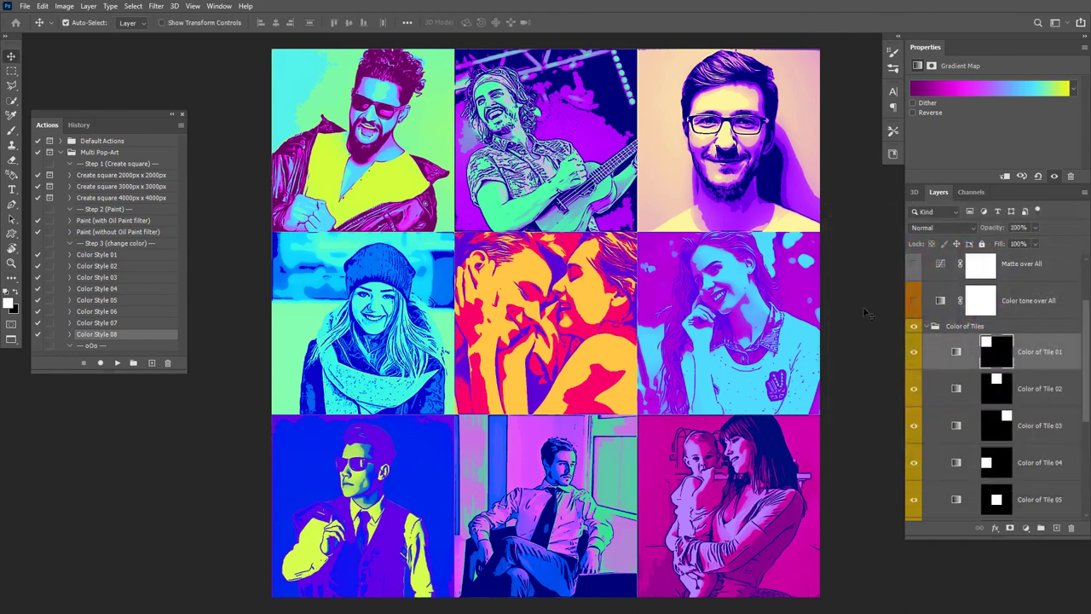
scroll(919, 384, up, 2)
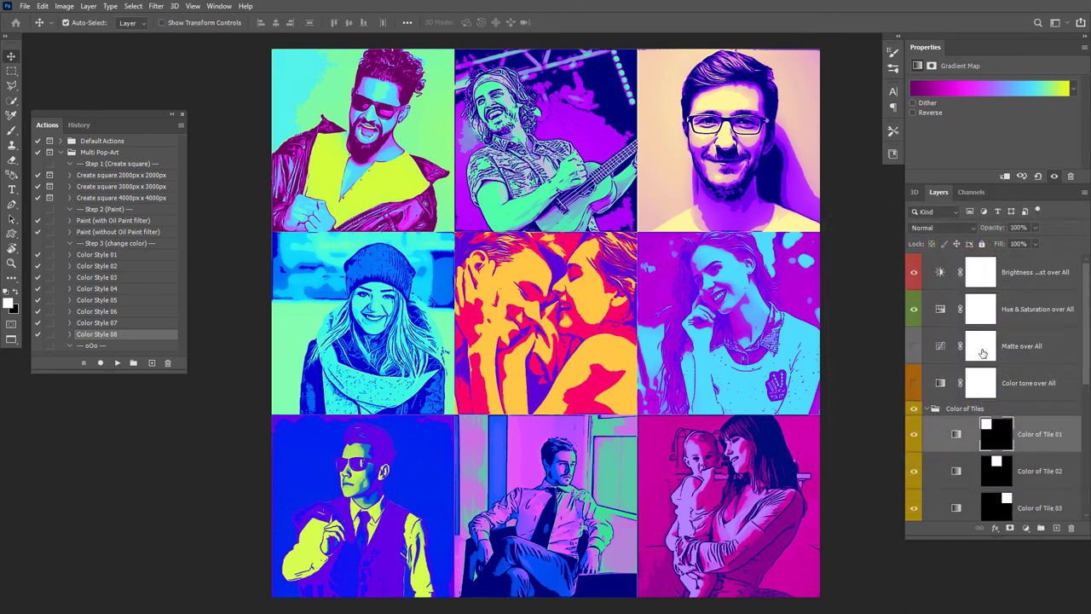
click(915, 385)
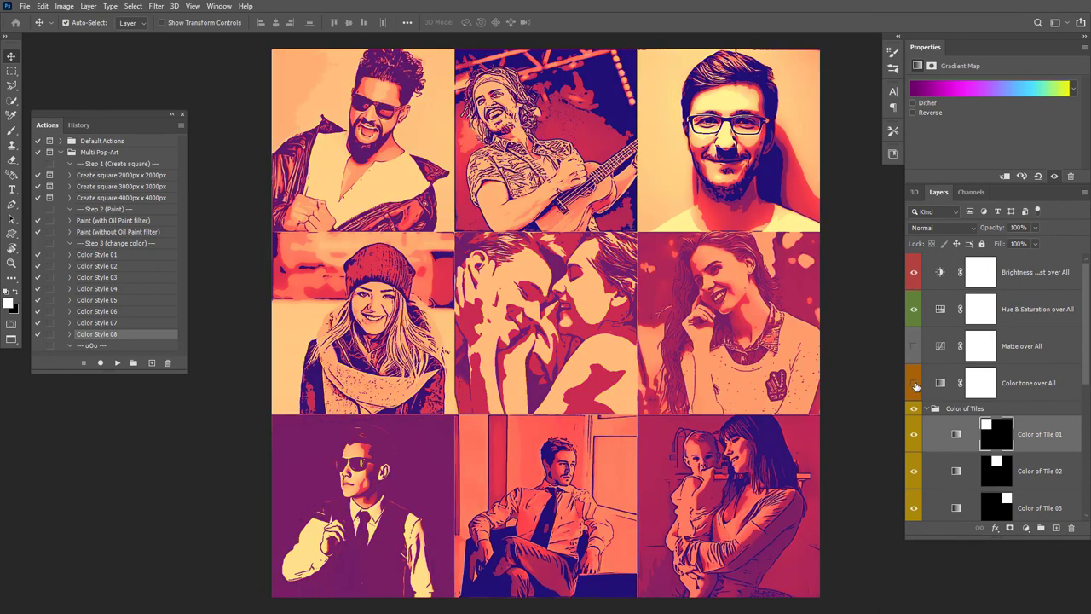
click(914, 385)
click(915, 348)
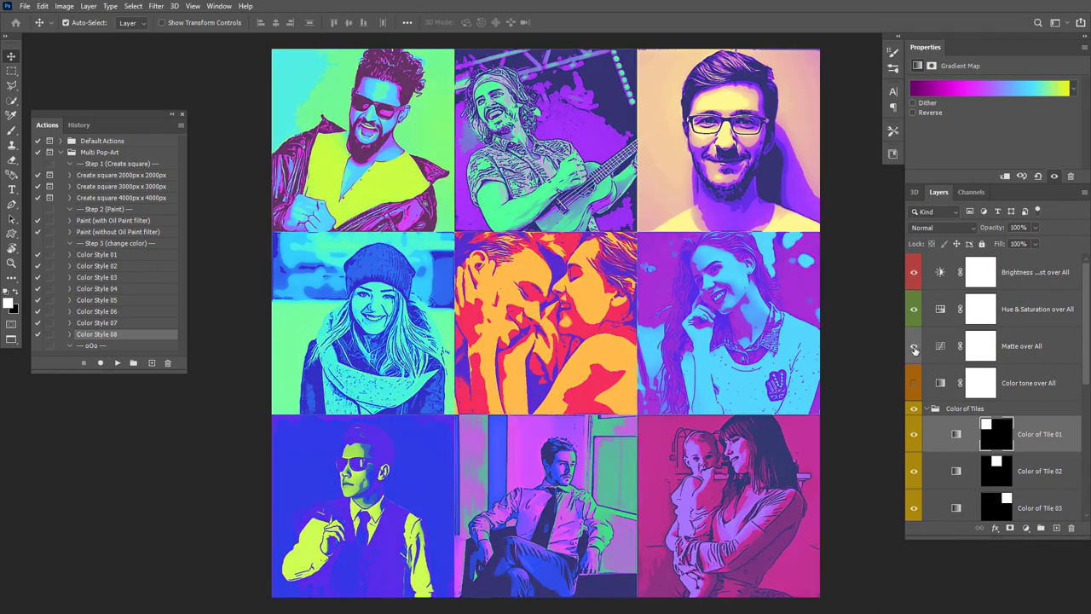
click(915, 348)
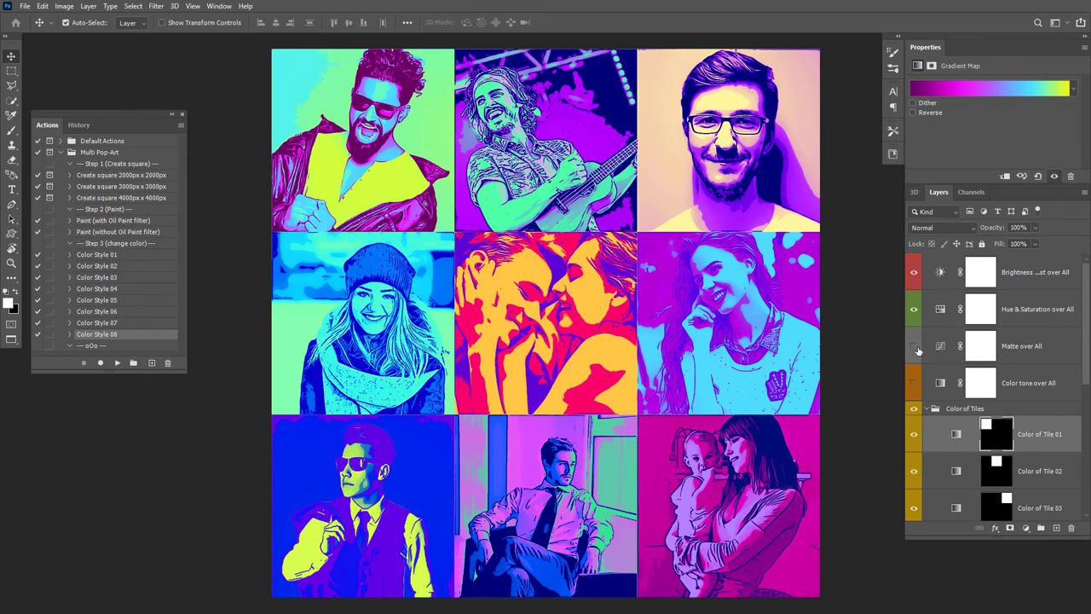
click(926, 409)
click(914, 409)
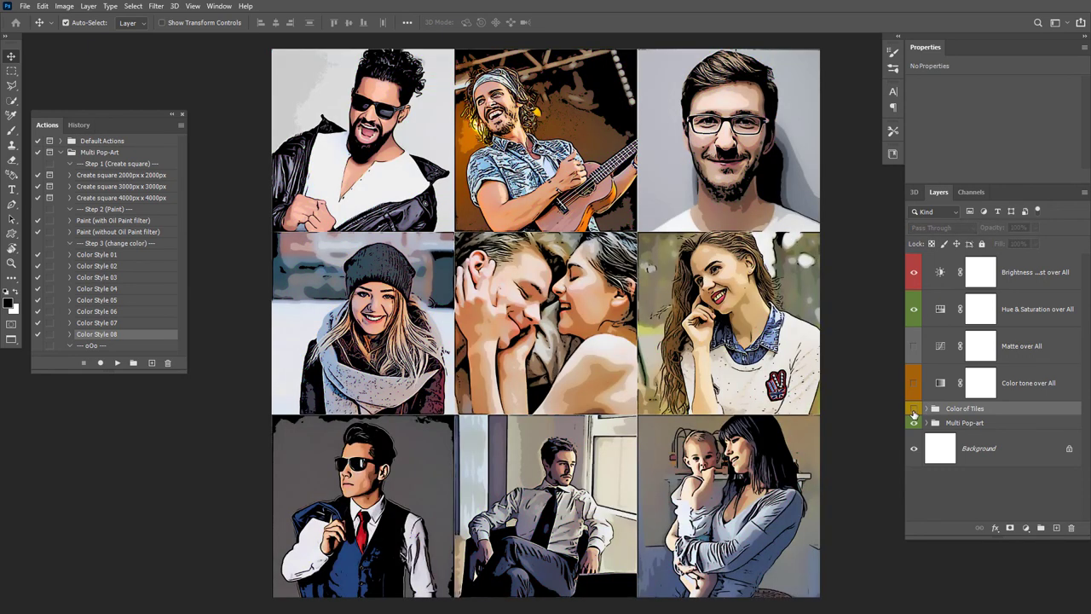
click(914, 409)
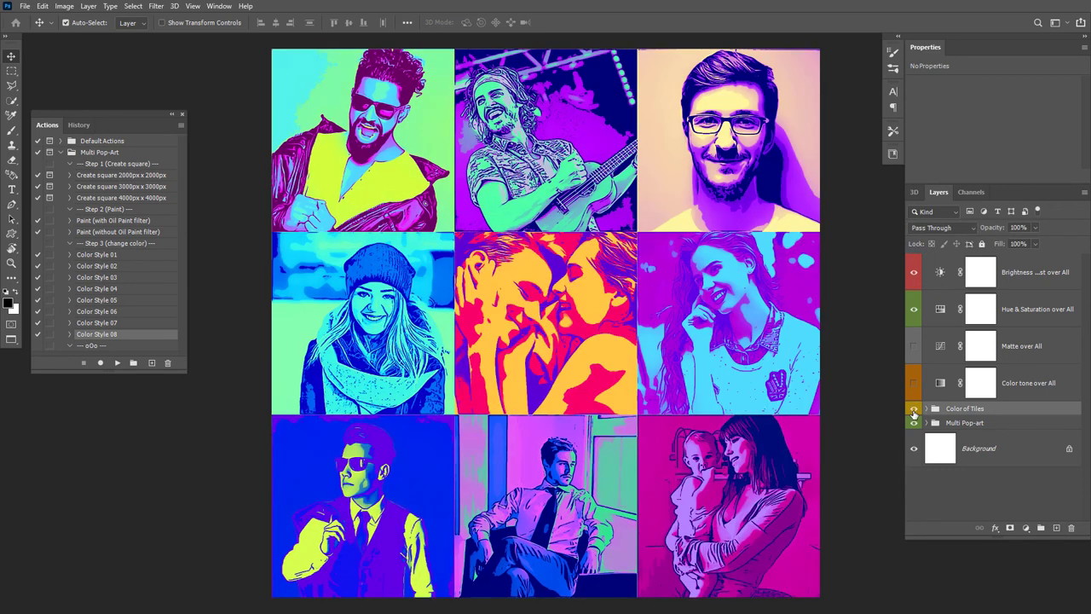